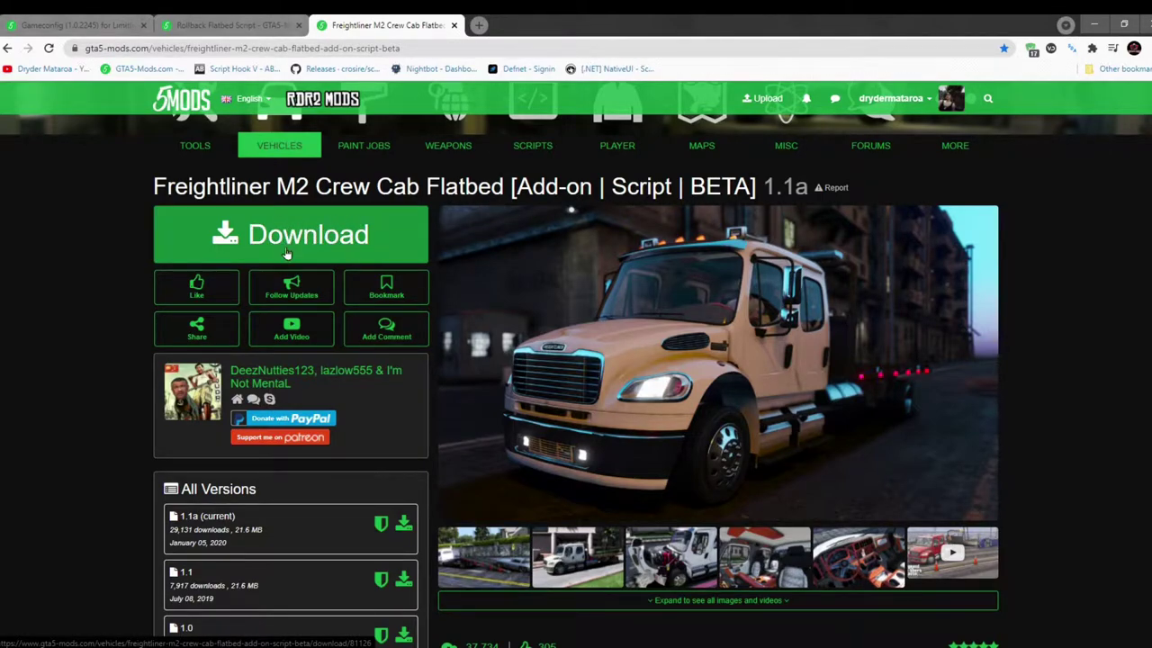
Compare the Rollback Flatbed Script, Freightliner and Gameconfig mod pages on GTA5-Mods.
left_click(247, 19)
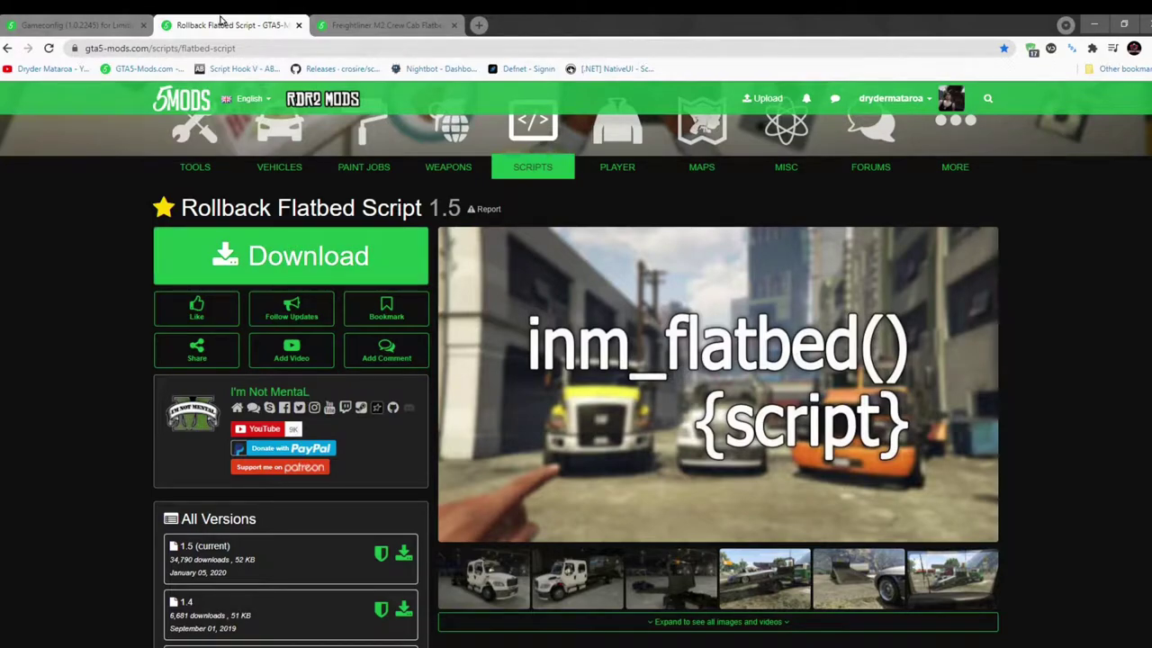
left_click(378, 23)
left_click(241, 24)
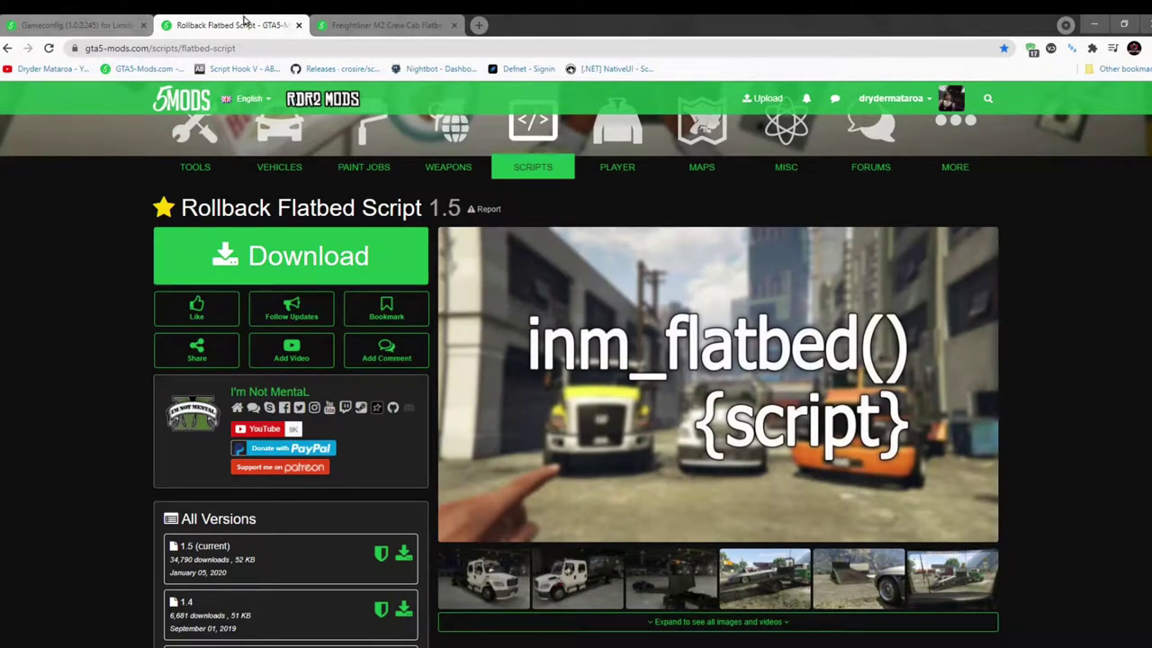
left_click(360, 24)
left_click(104, 22)
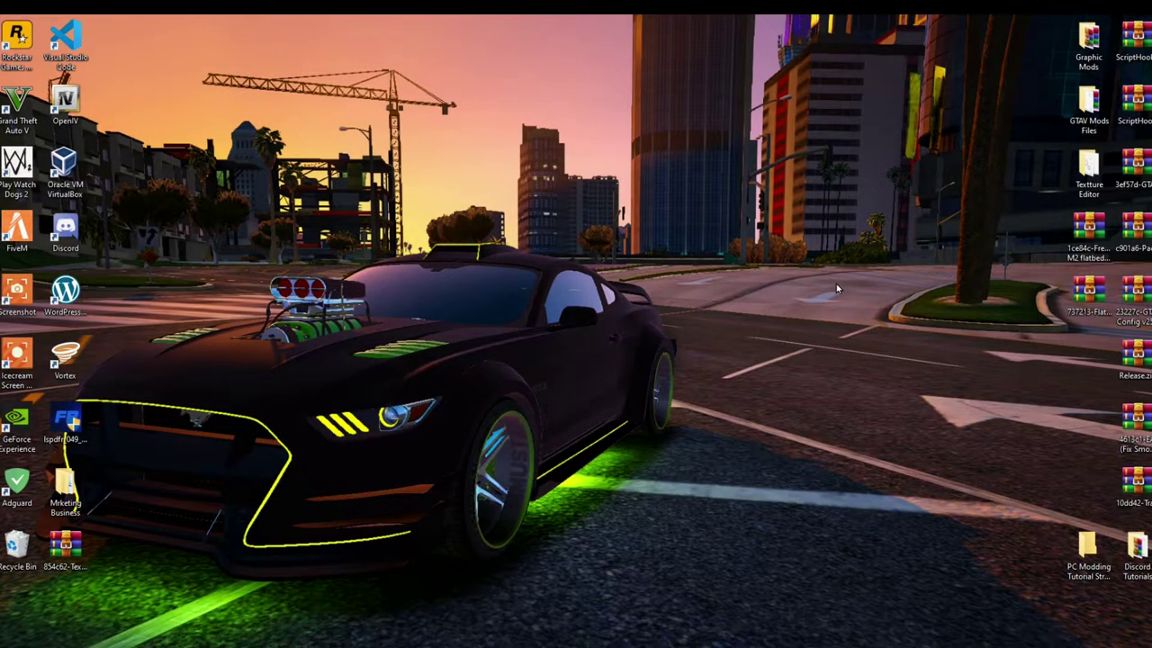
Open the GTA V install folder from its desktop shortcut and enter its scripts folder.
right_click(13, 97)
left_click(57, 127)
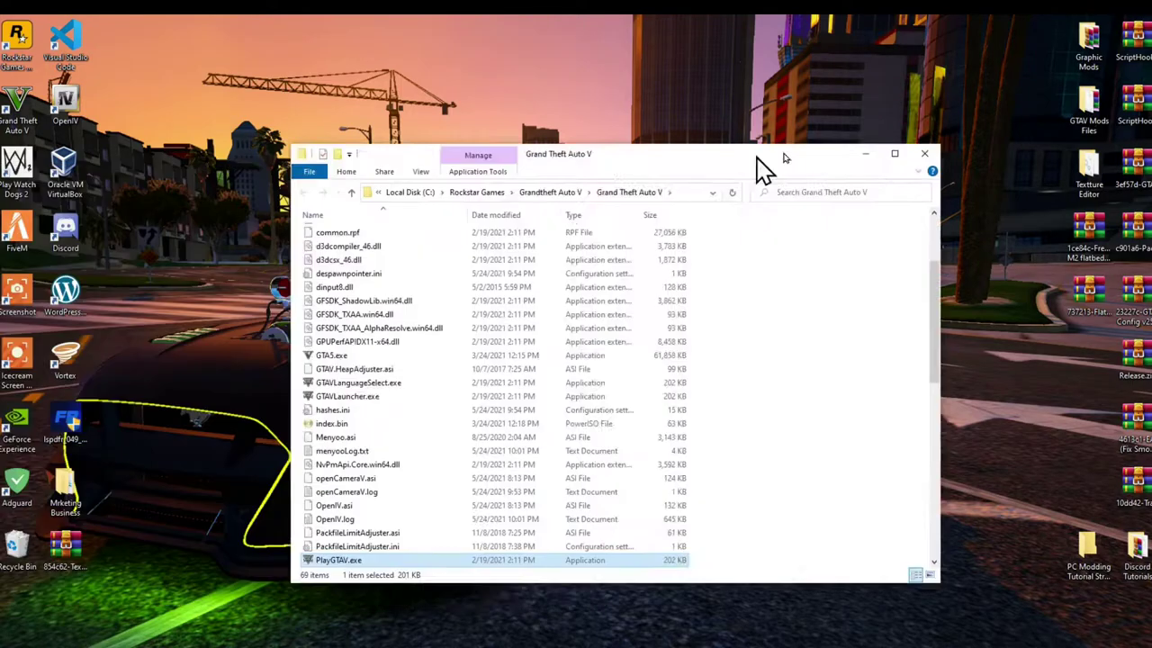
left_click_drag(762, 168, 740, 90)
left_click(869, 86)
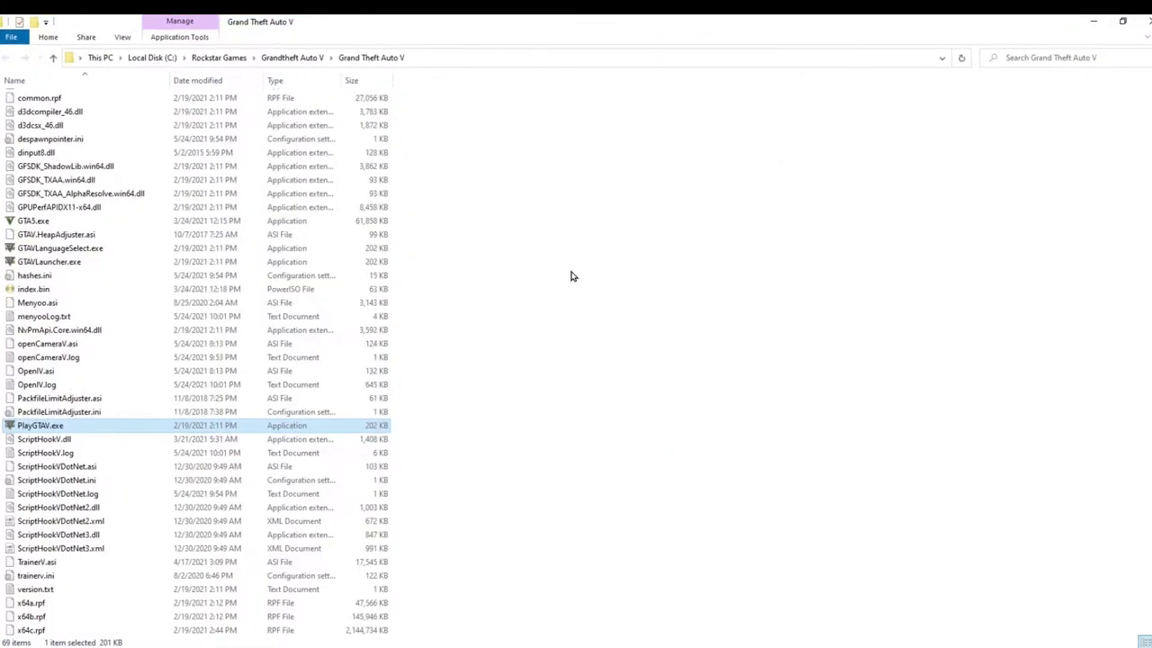
scroll(399, 546, "down", 3)
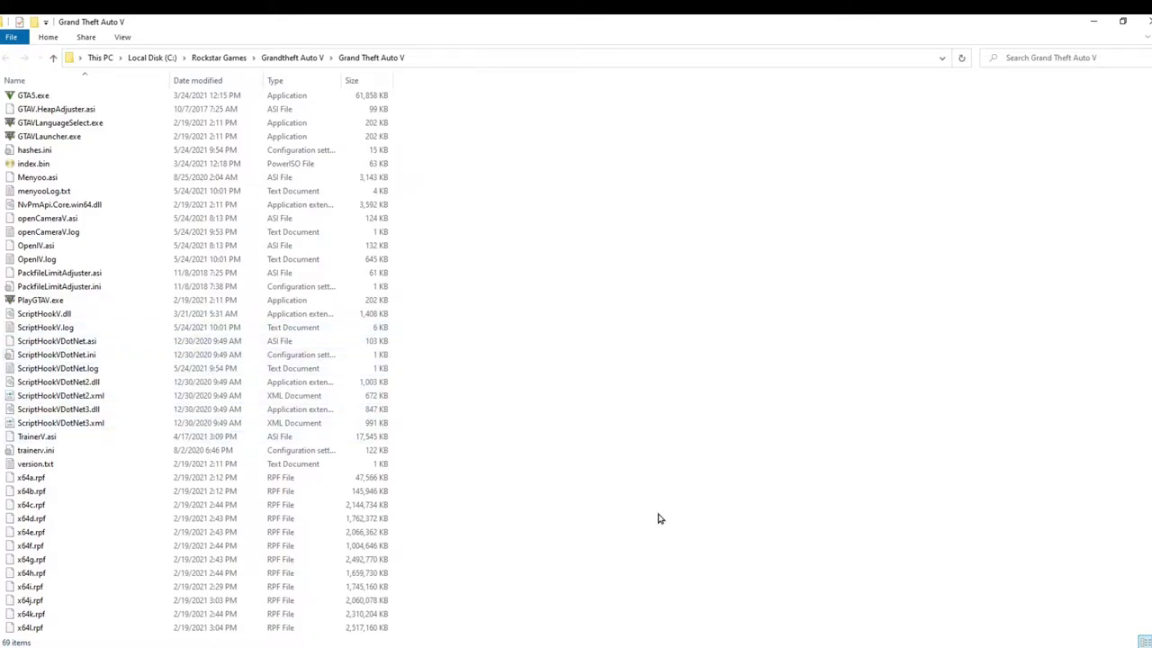
scroll(617, 535, "up", 6)
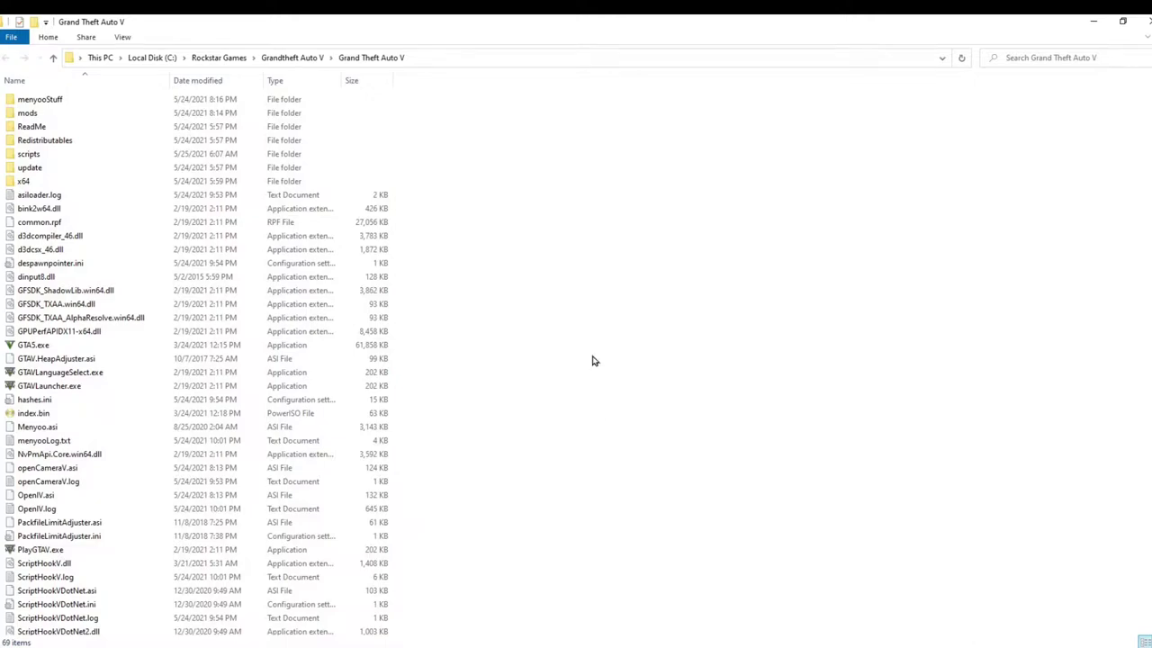
double_click(28, 154)
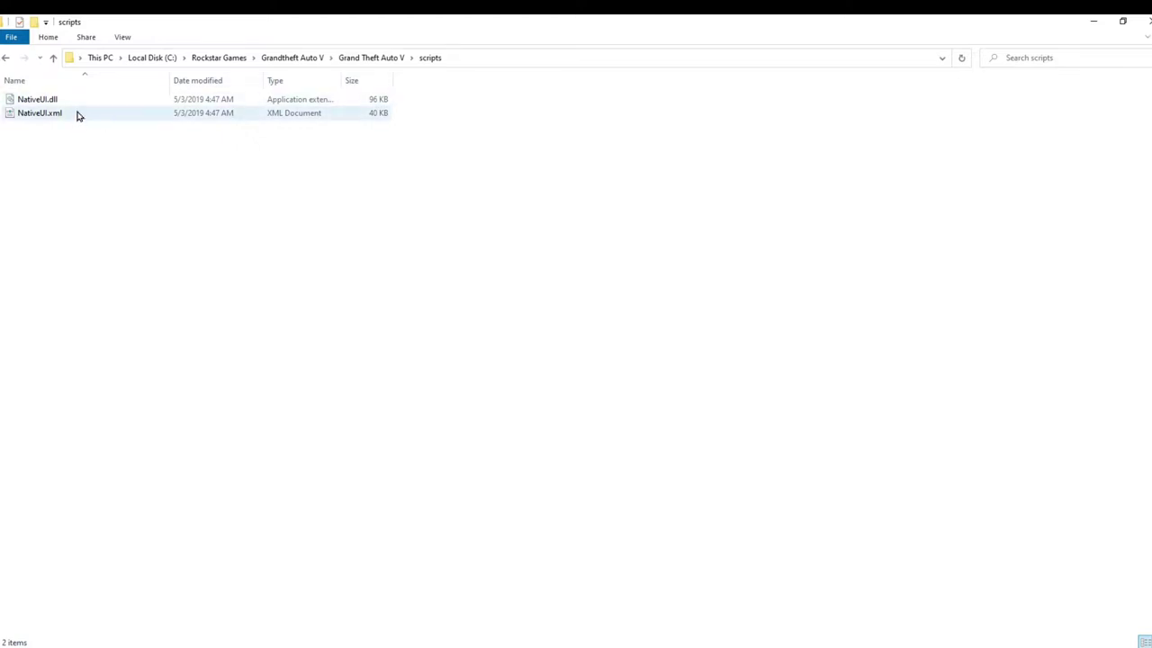
left_click(1132, 29)
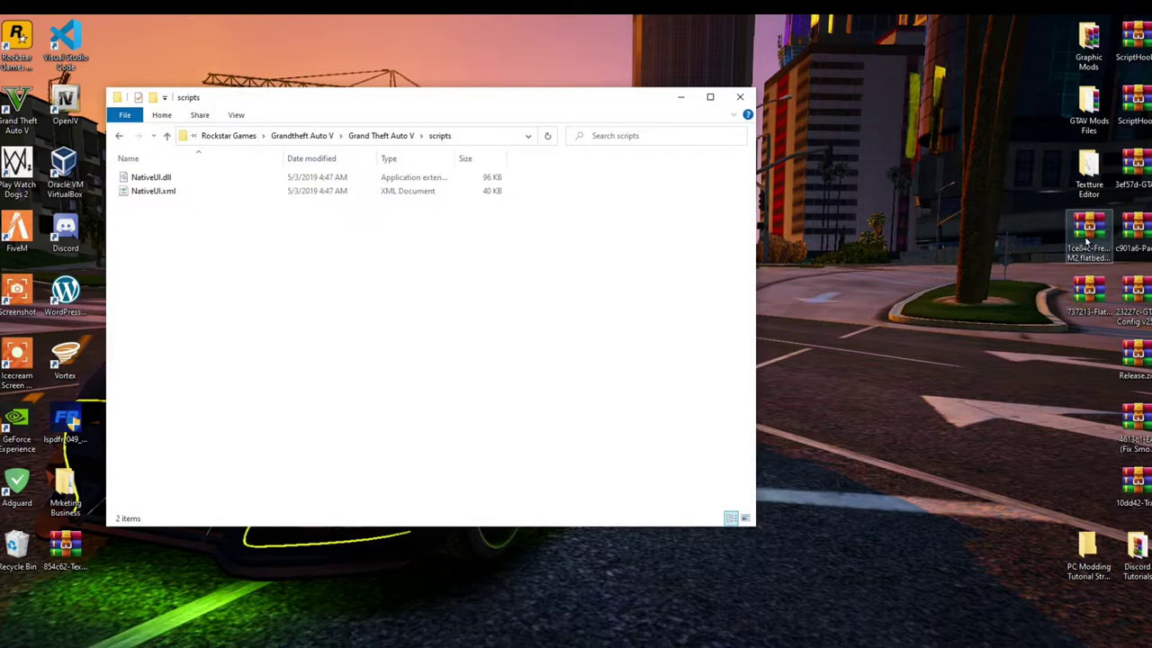
Open both mod archives and copy the Flatbed and Metadata dll/pdb files into the game's scripts folder.
left_click(1086, 243)
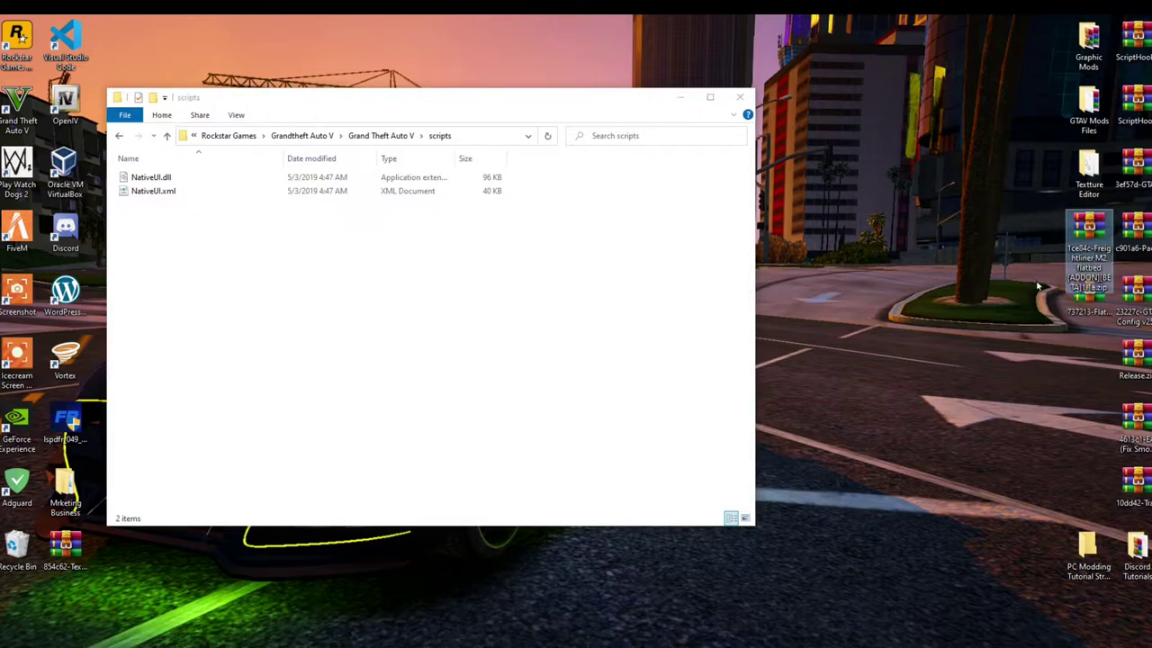
double_click(1080, 232)
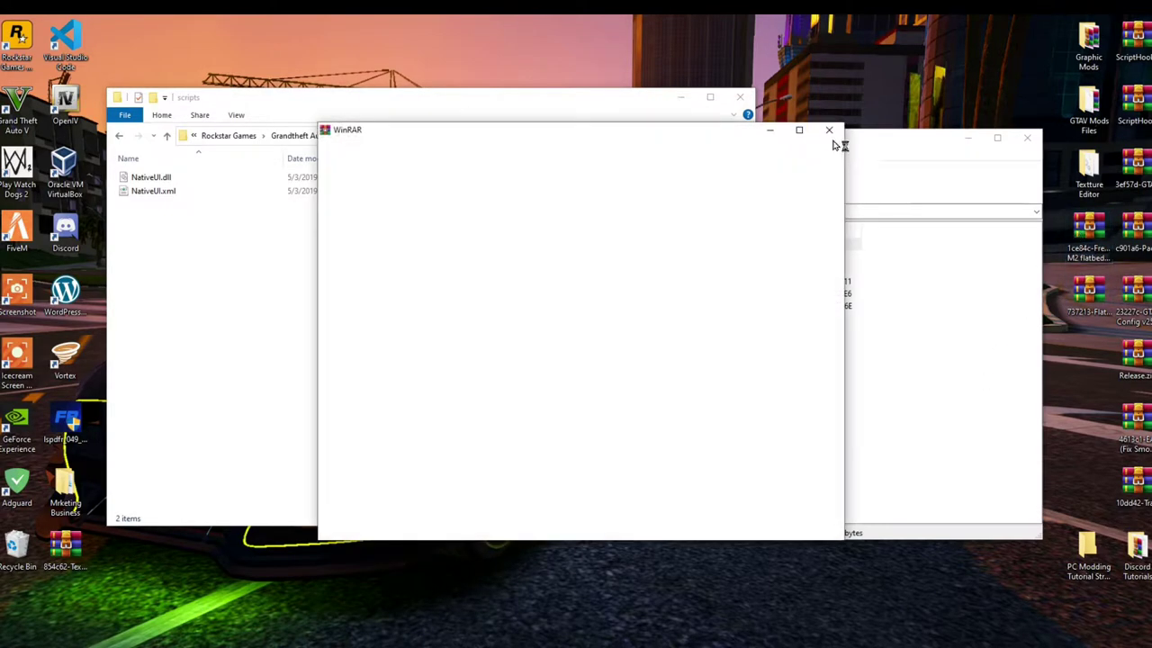
double_click(1089, 295)
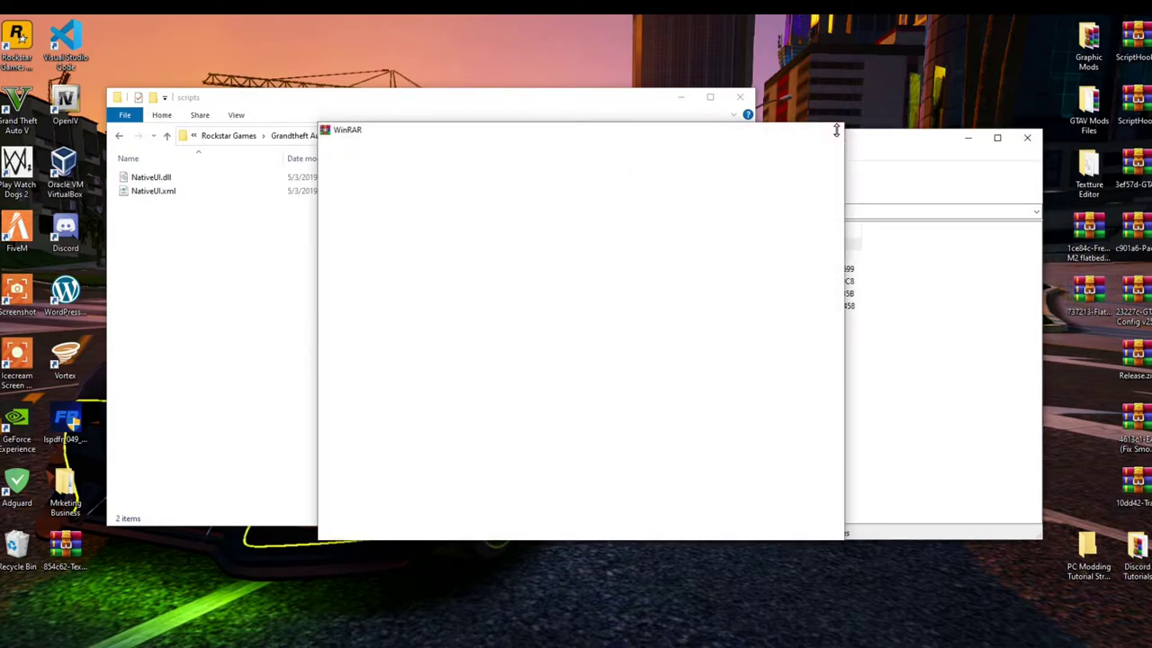
left_click_drag(484, 137, 764, 142)
left_click_drag(585, 138, 186, 276)
double_click(782, 250)
left_click(916, 341)
Copy the Flatbed folder from the Freightliner archive's scripts folder into the game's scripts folder.
left_click_drag(889, 135, 511, 117)
left_click(948, 116)
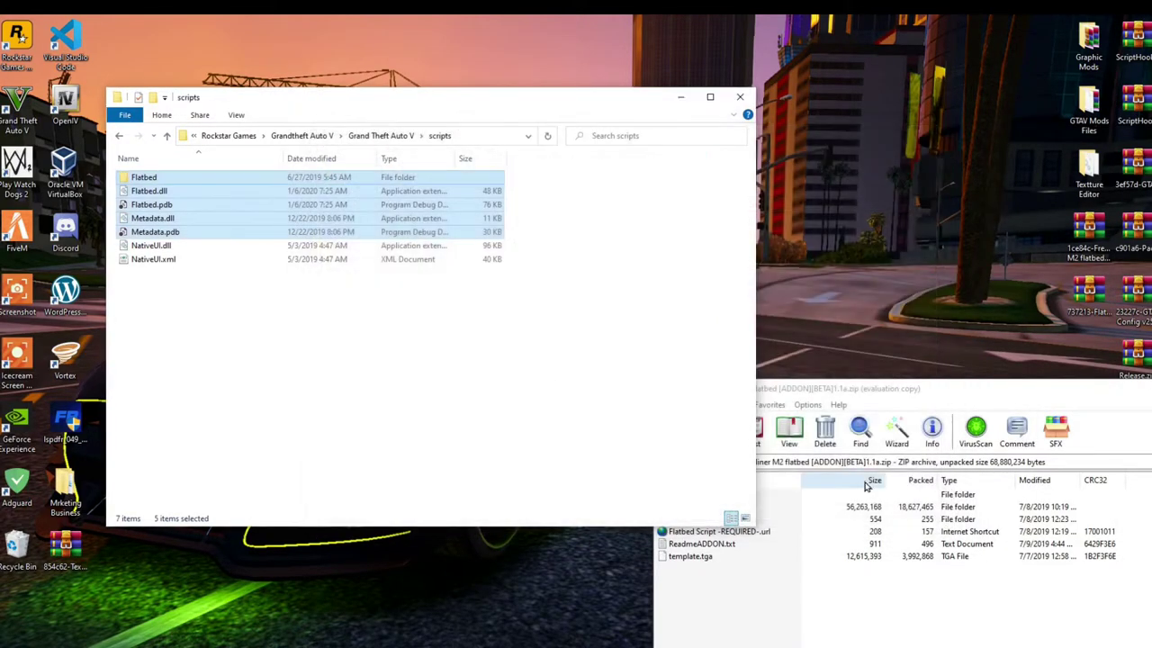
left_click_drag(819, 389, 813, 156)
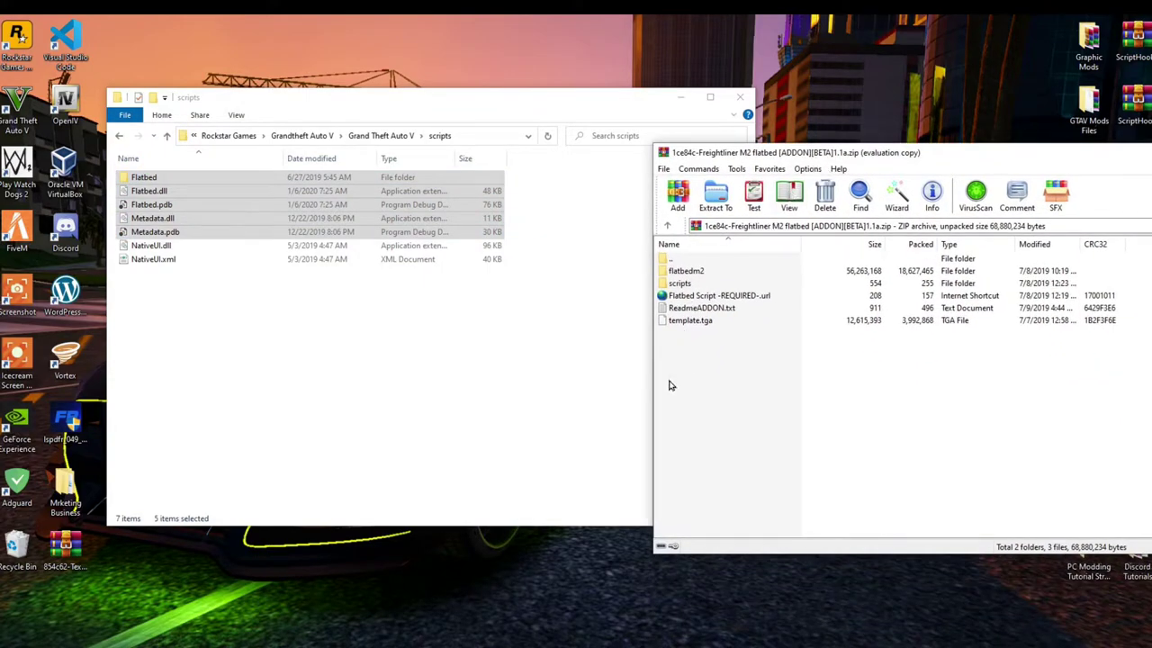
double_click(676, 284)
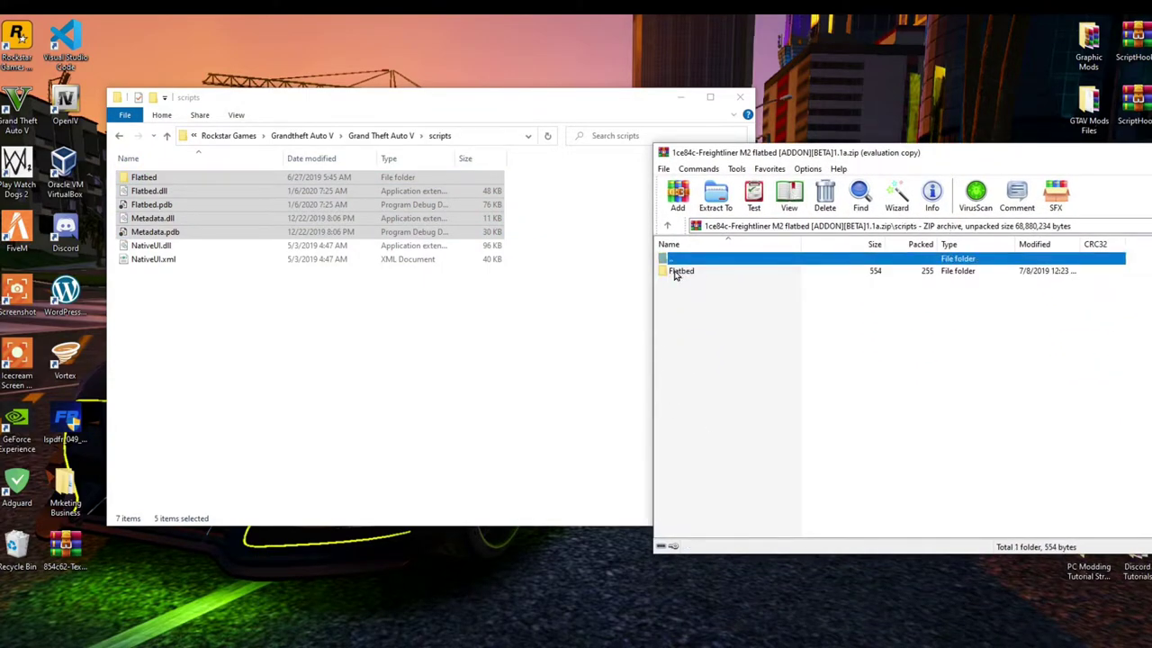
left_click(603, 314)
left_click(759, 286)
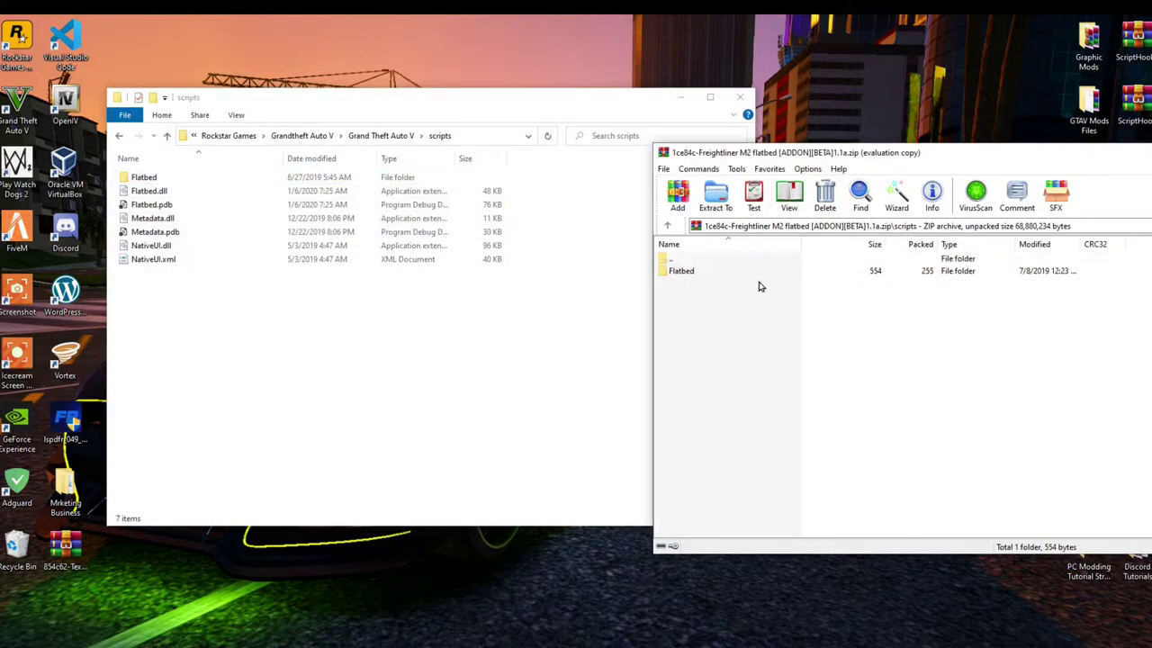
left_click(682, 271)
left_click_drag(693, 274, 209, 369)
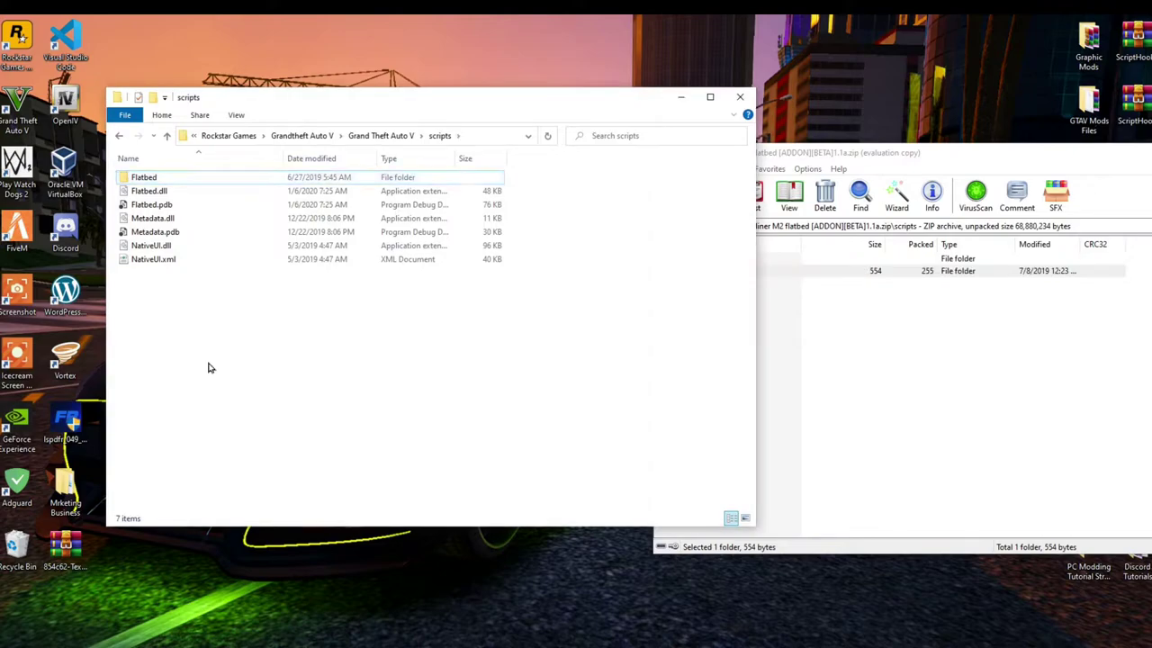
Check the copied Flatbed folder, then browse to mods\update\x64\dlcpacks.
double_click(145, 179)
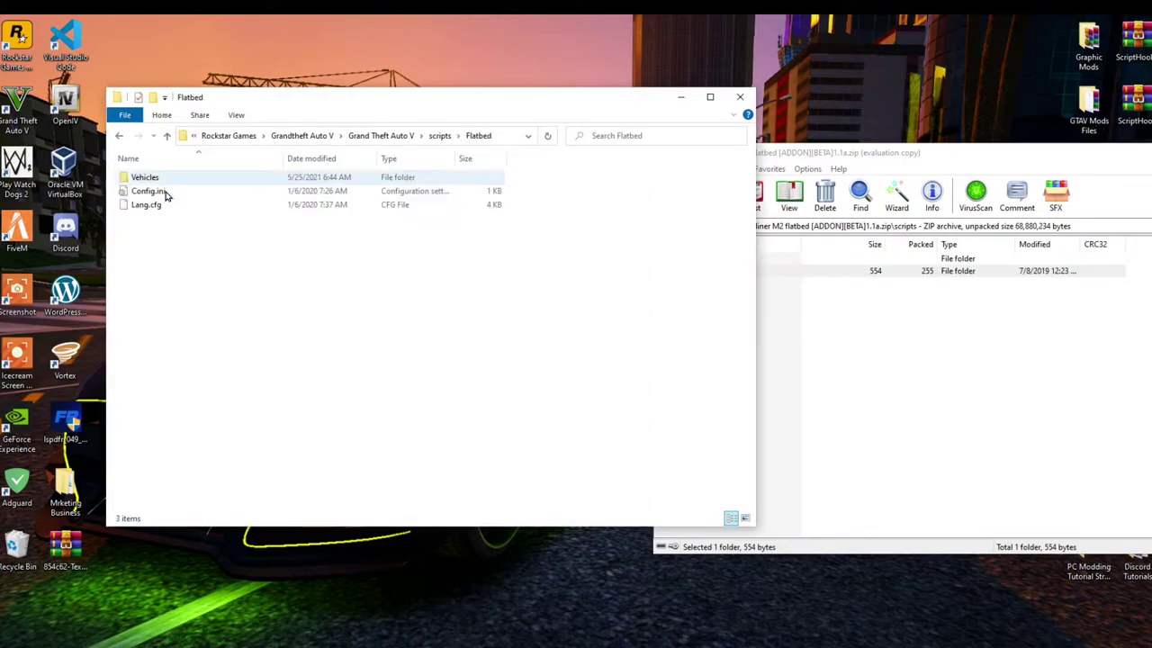
left_click(123, 137)
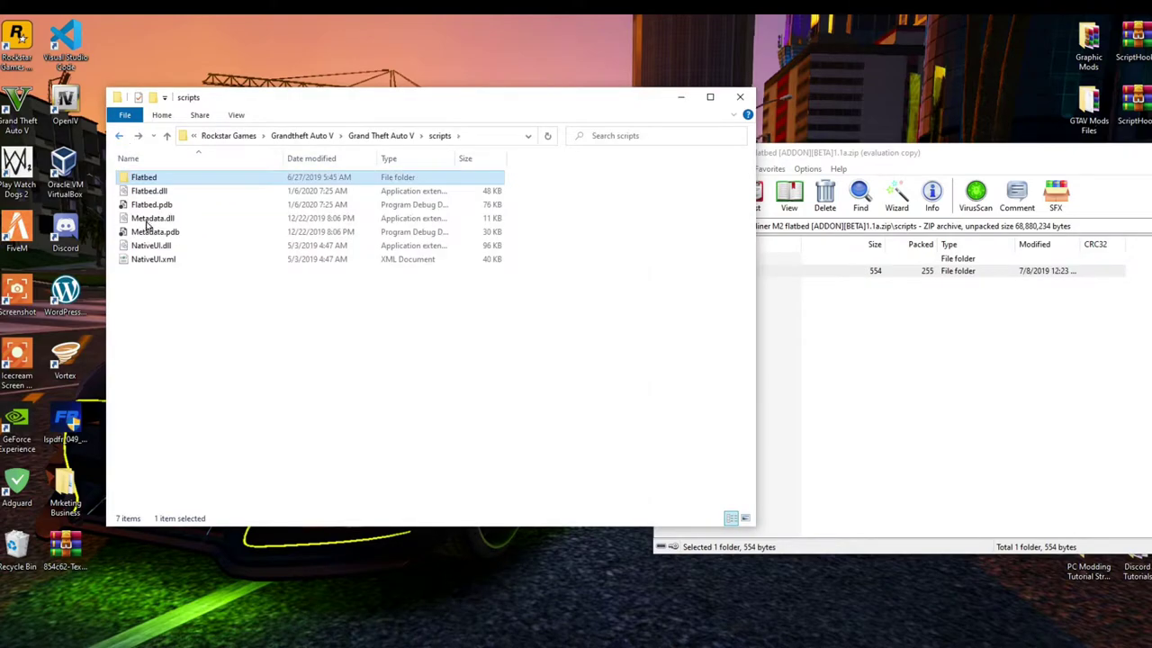
left_click(382, 136)
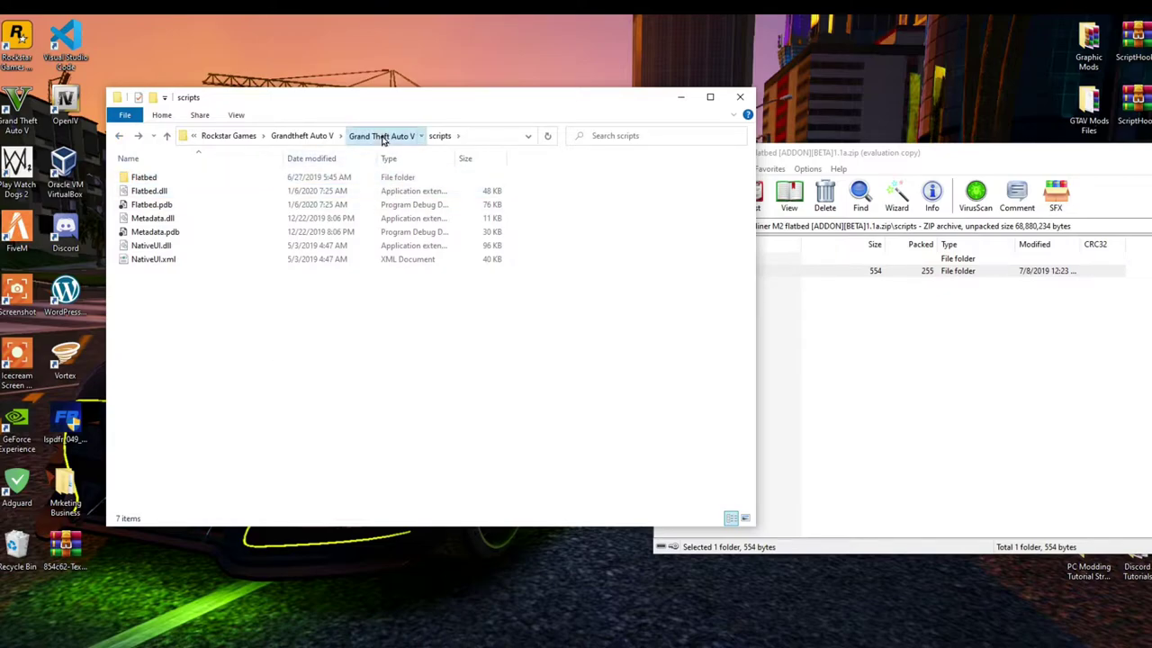
double_click(139, 195)
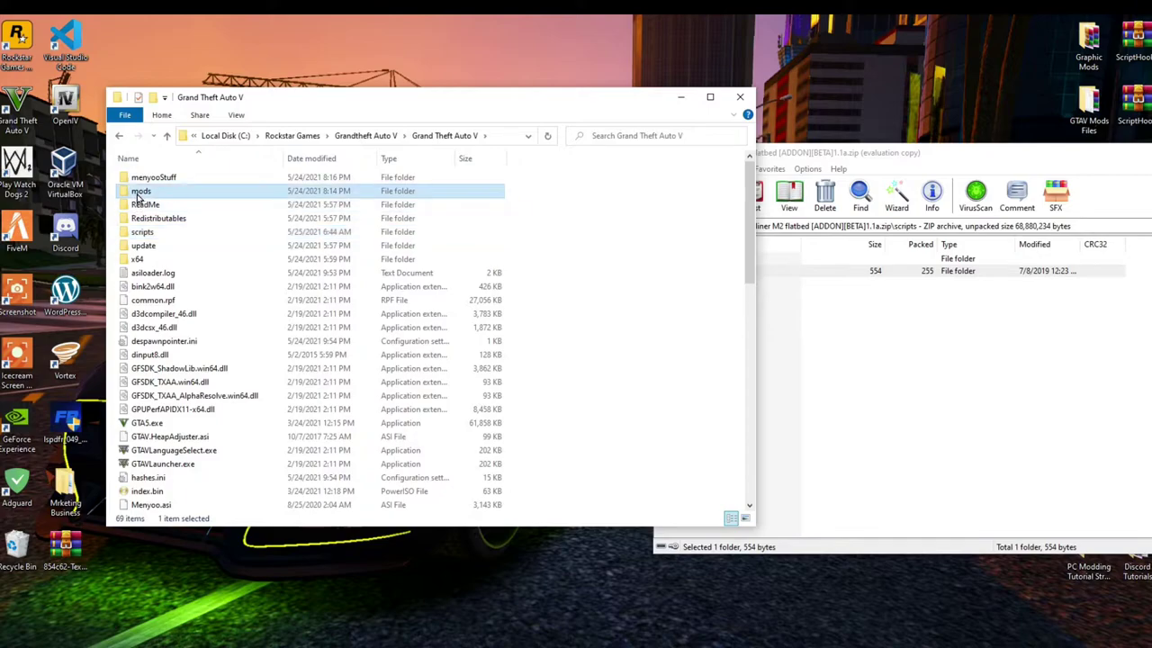
double_click(148, 183)
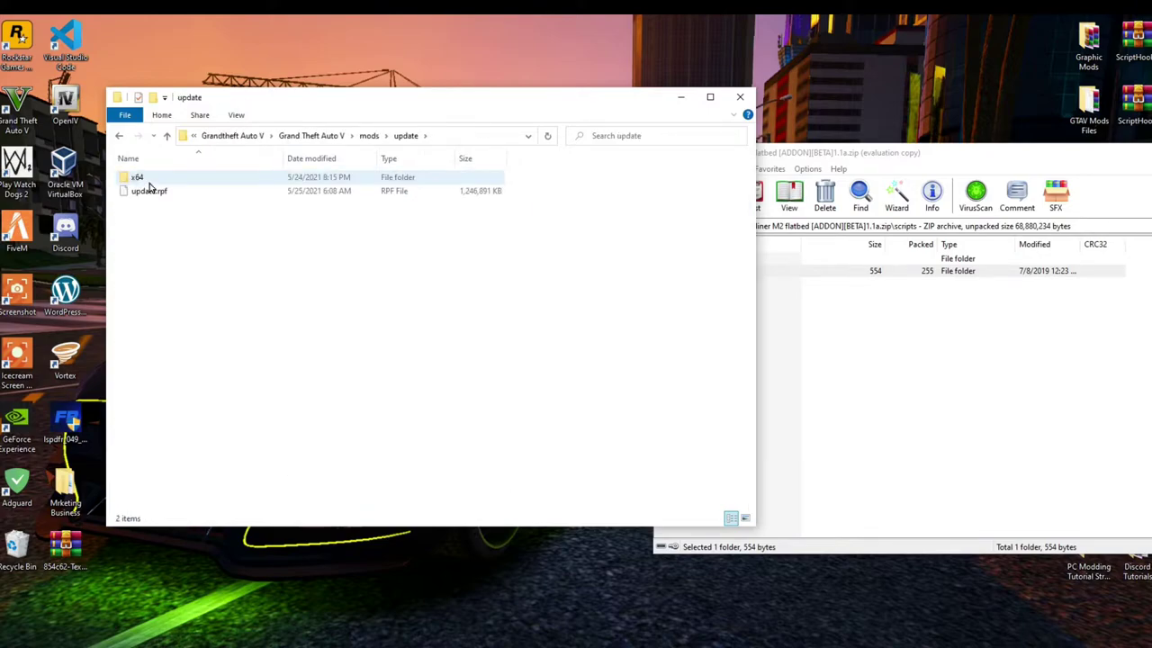
double_click(148, 180)
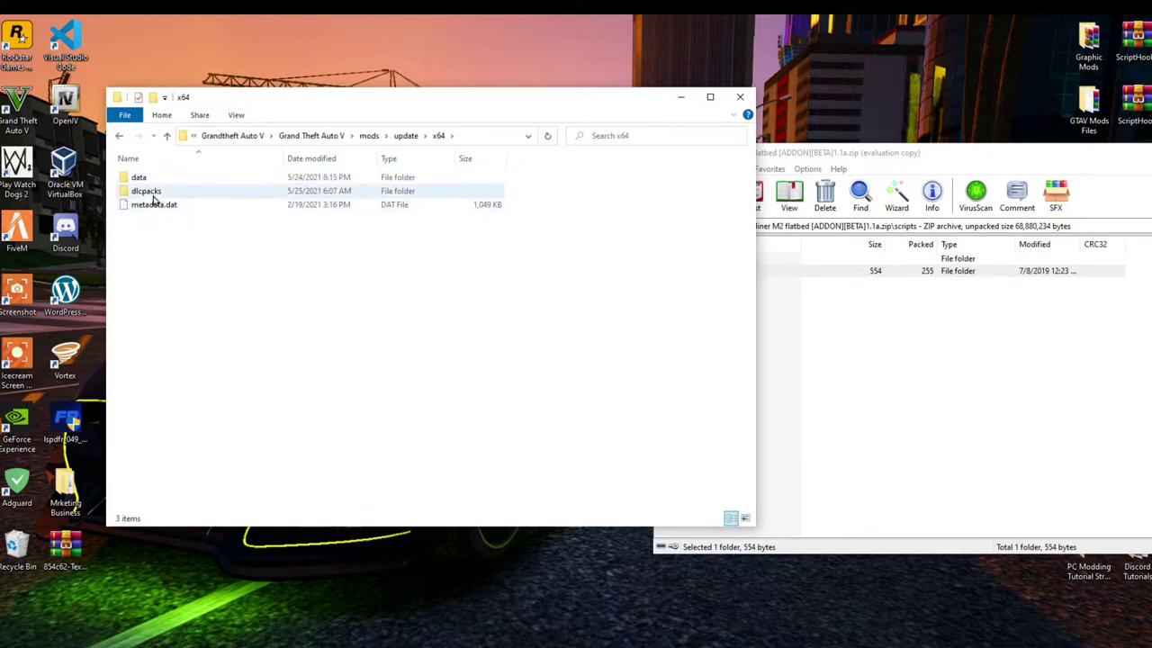
double_click(147, 192)
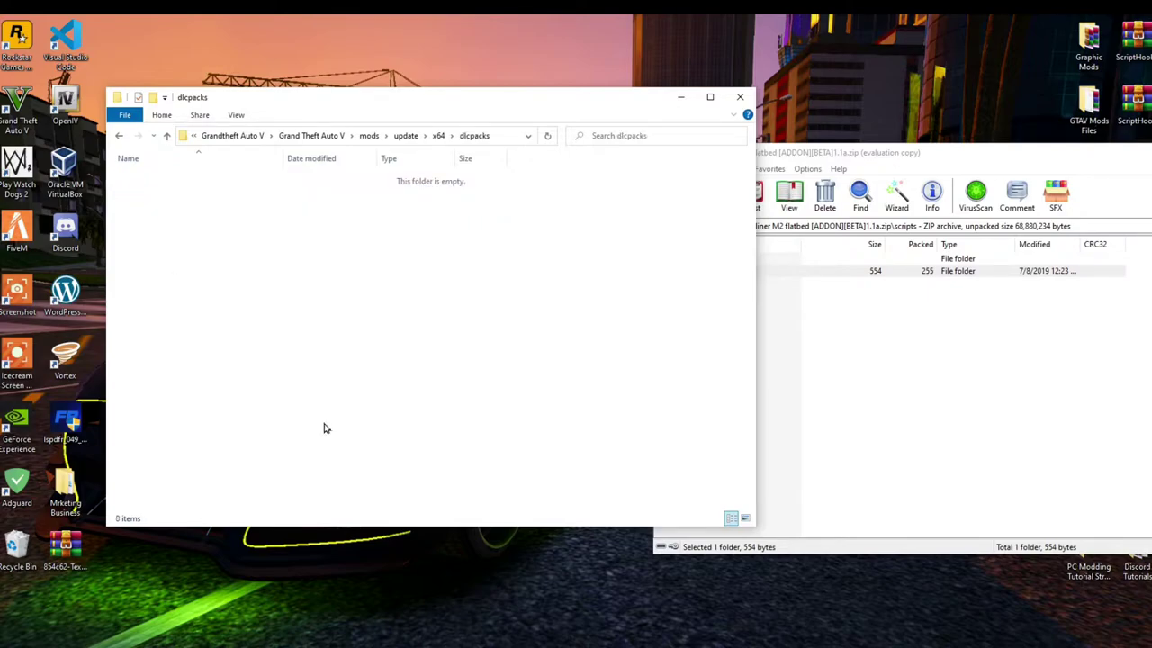
Copy the flatbedm2 folder from the Freightliner archive into dlcpacks and open the readme.
left_click(818, 391)
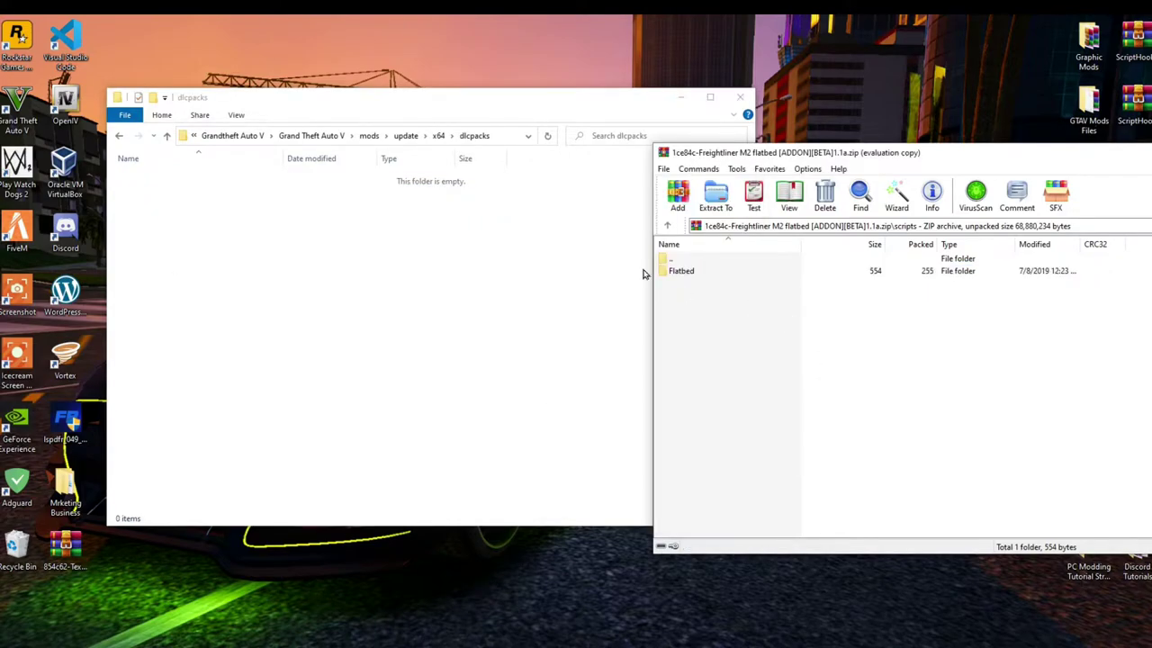
double_click(672, 261)
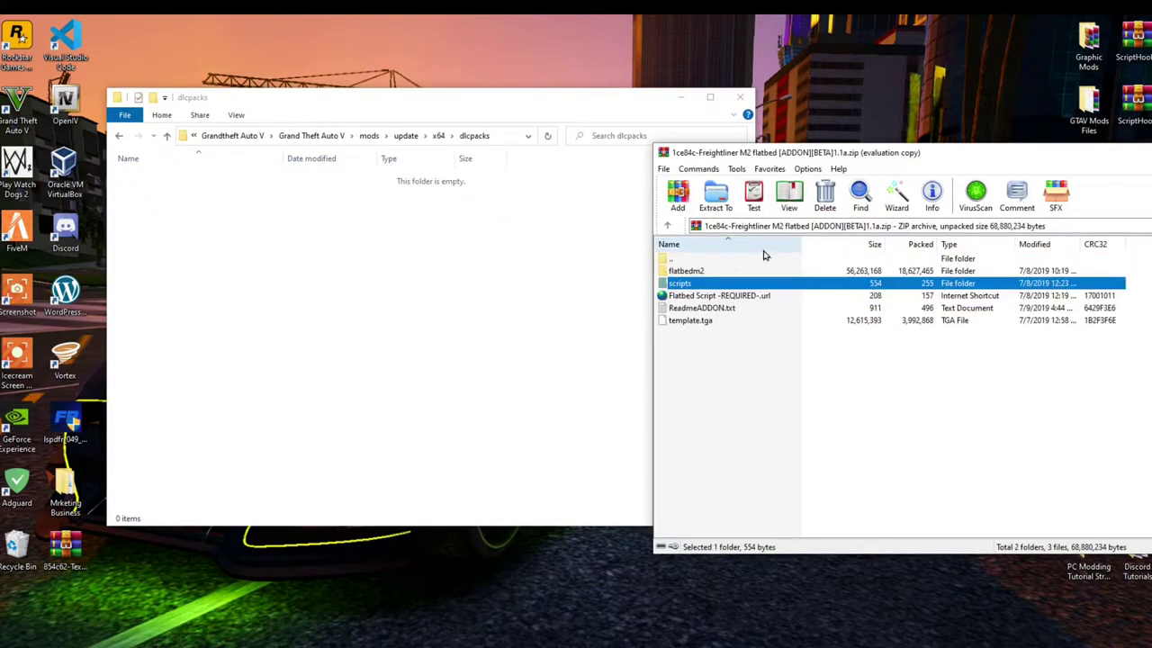
left_click(695, 272)
left_click_drag(695, 273, 288, 268)
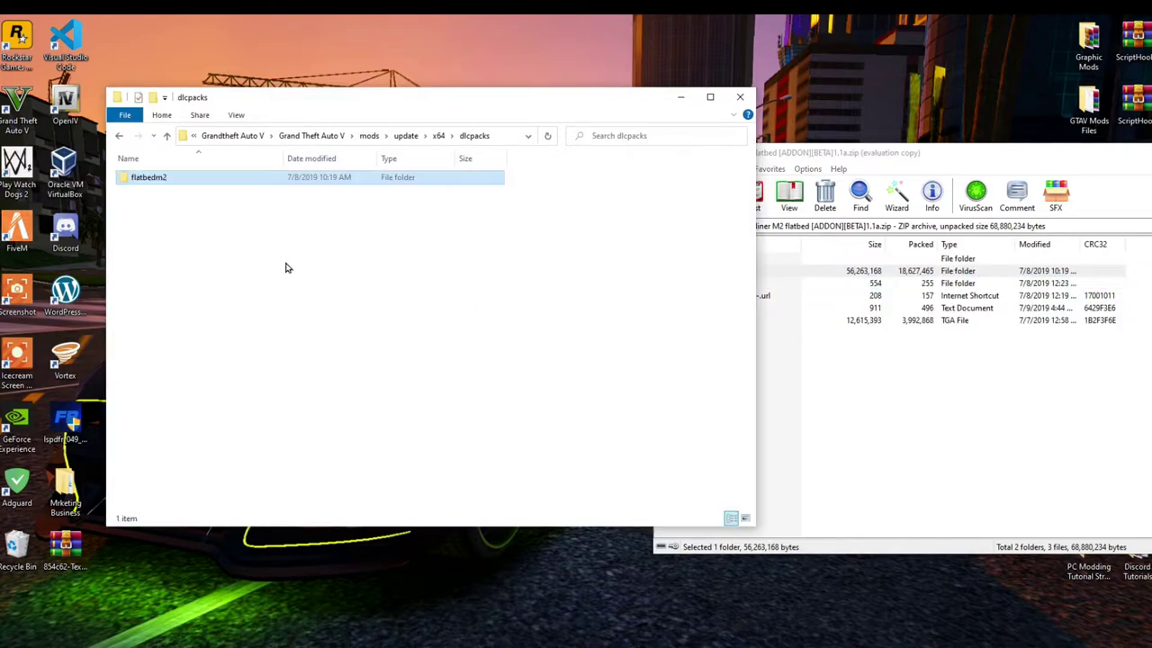
left_click(774, 360)
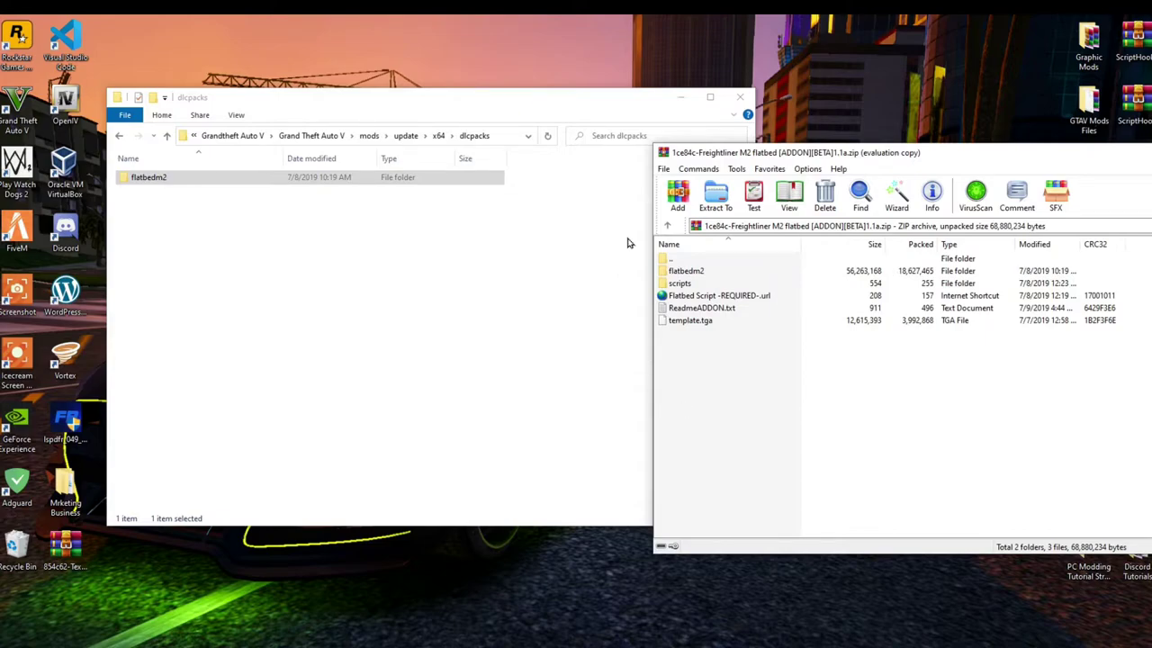
double_click(692, 310)
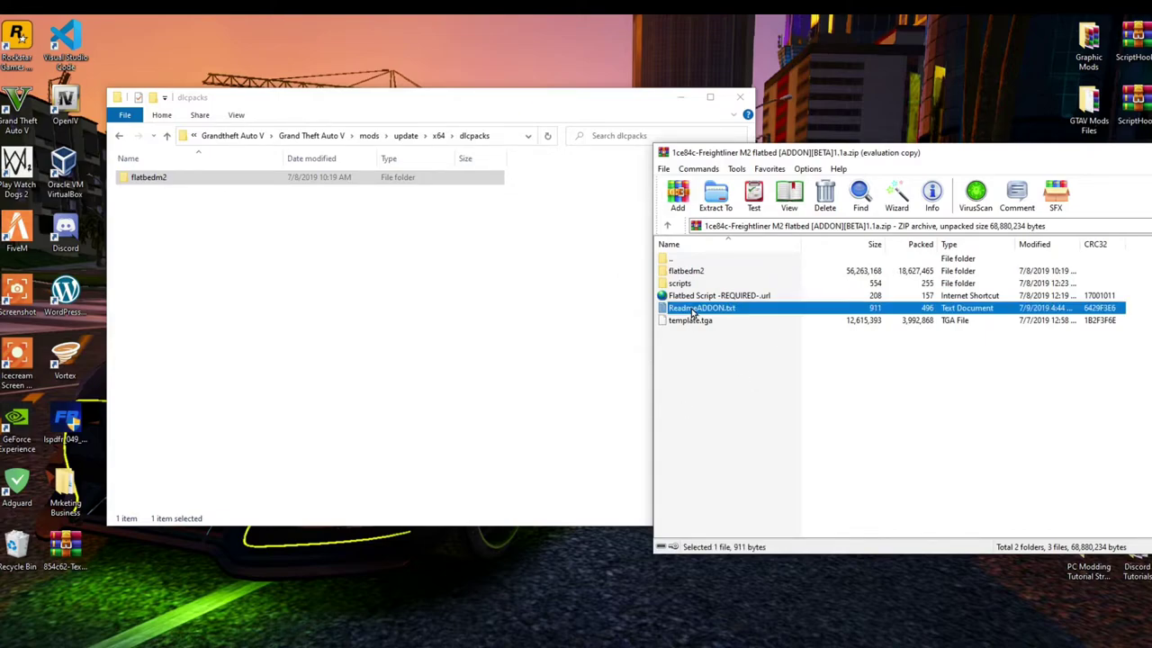
Copy the <Item>dlcpacks:\flatbedm2\</Item> line from ReadmeADDON.txt and close Notepad.
left_click(807, 141)
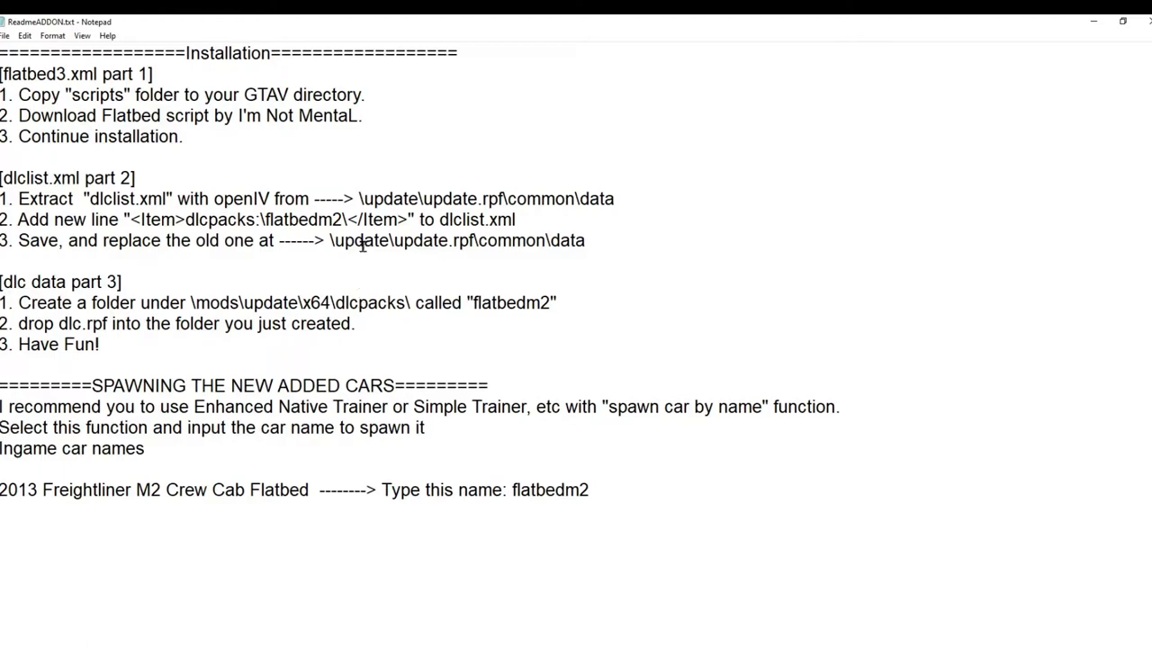
left_click_drag(407, 216, 129, 220)
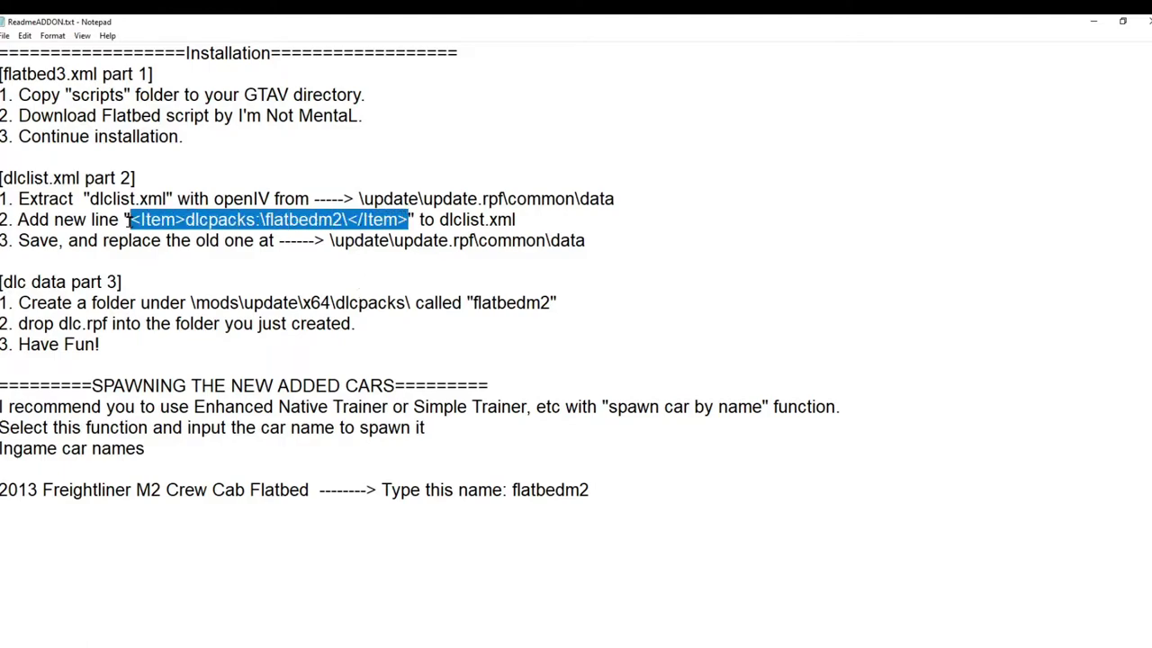
right_click(239, 211)
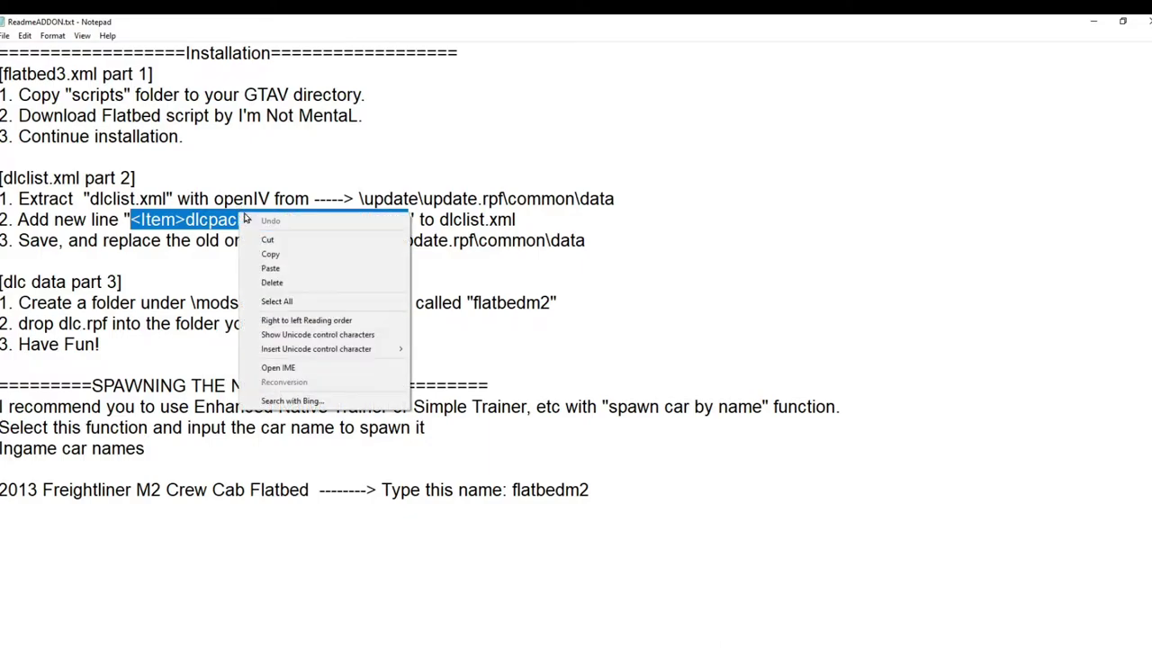
left_click(270, 255)
left_click(1139, 24)
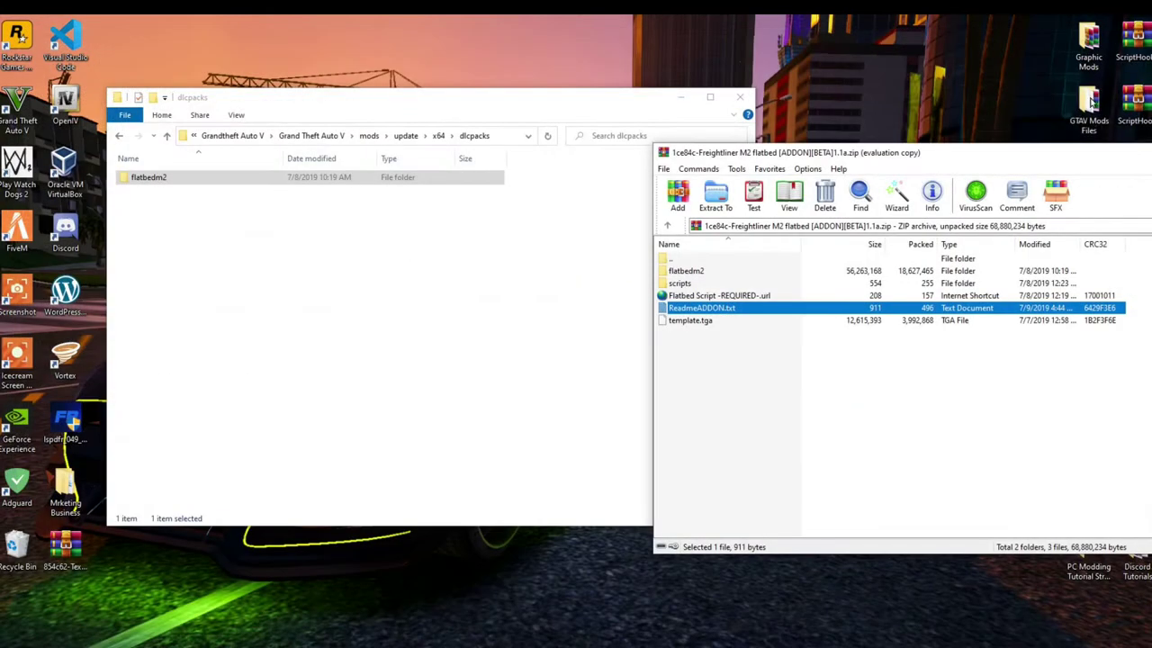
Close the WinRAR archive and return Explorer to the Grand Theft Auto V folder.
left_click_drag(1002, 160, 717, 155)
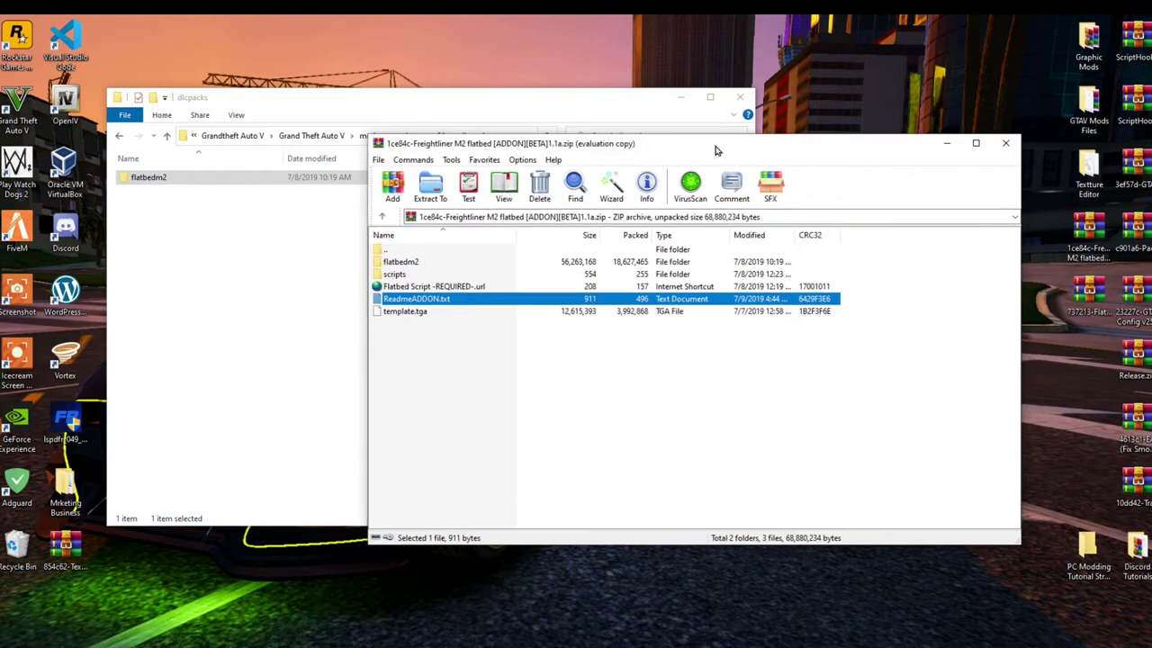
left_click(988, 148)
left_click(484, 299)
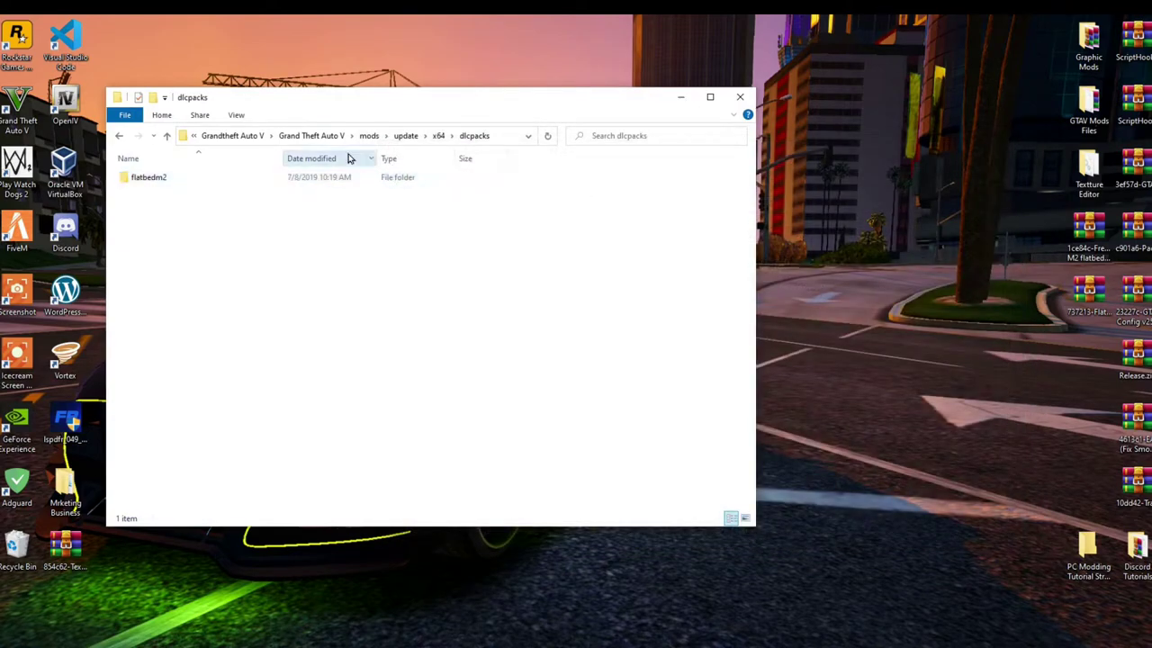
left_click(337, 136)
Refresh the game folder, close File Explorer, and launch OpenIV.
right_click(619, 341)
left_click(653, 392)
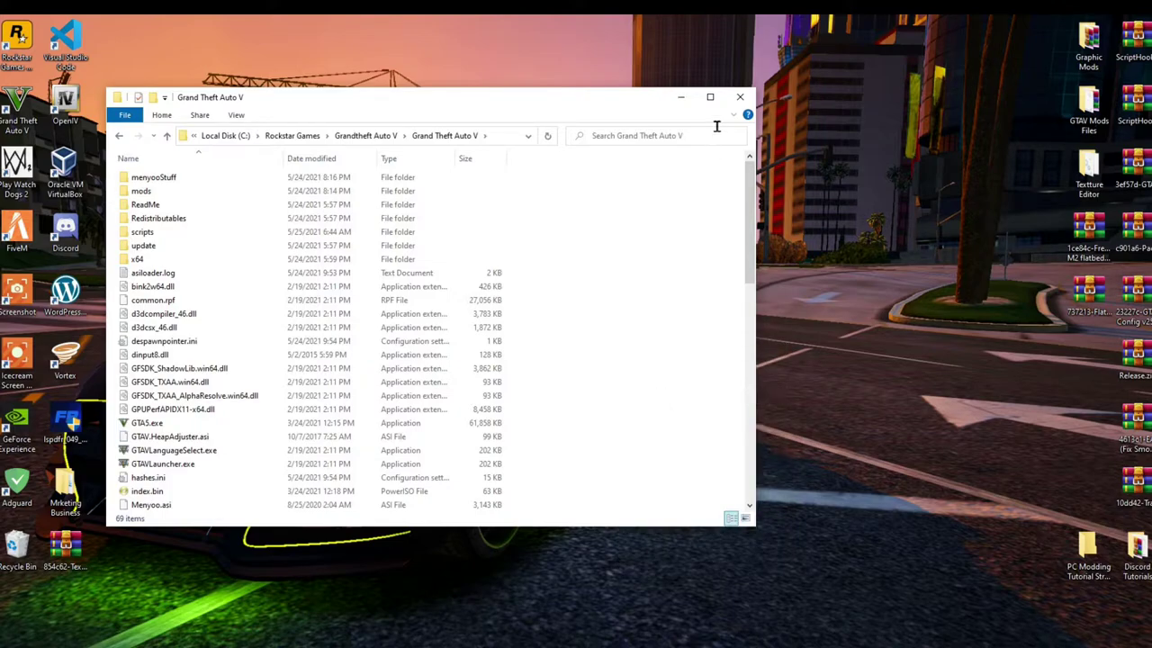
left_click(738, 99)
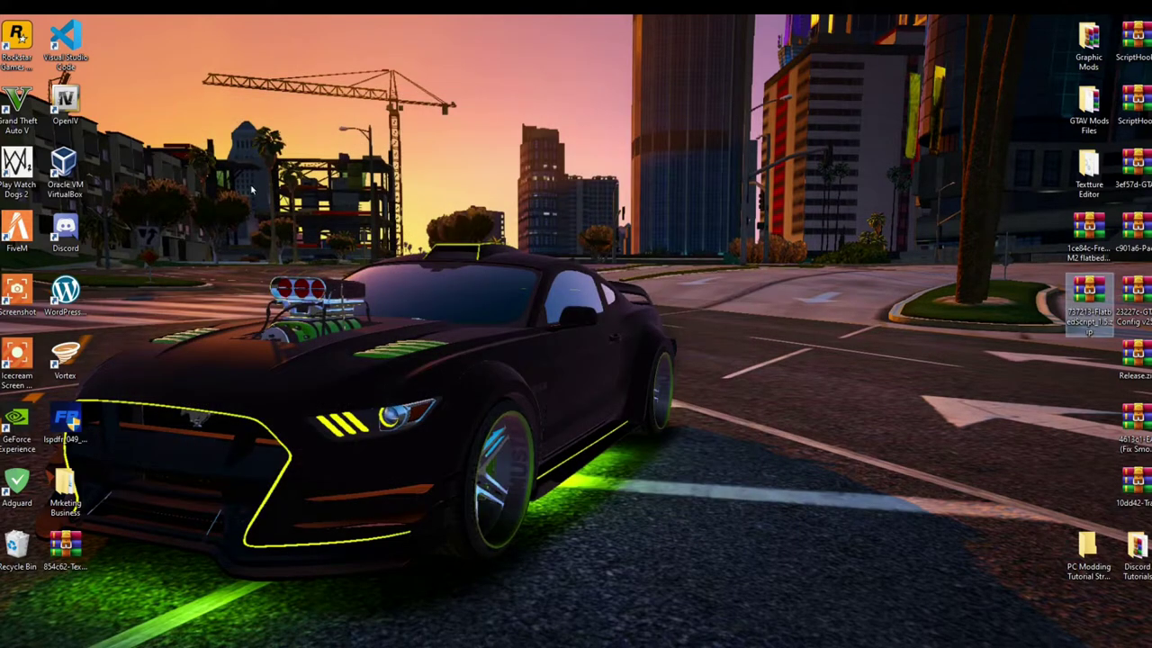
double_click(65, 99)
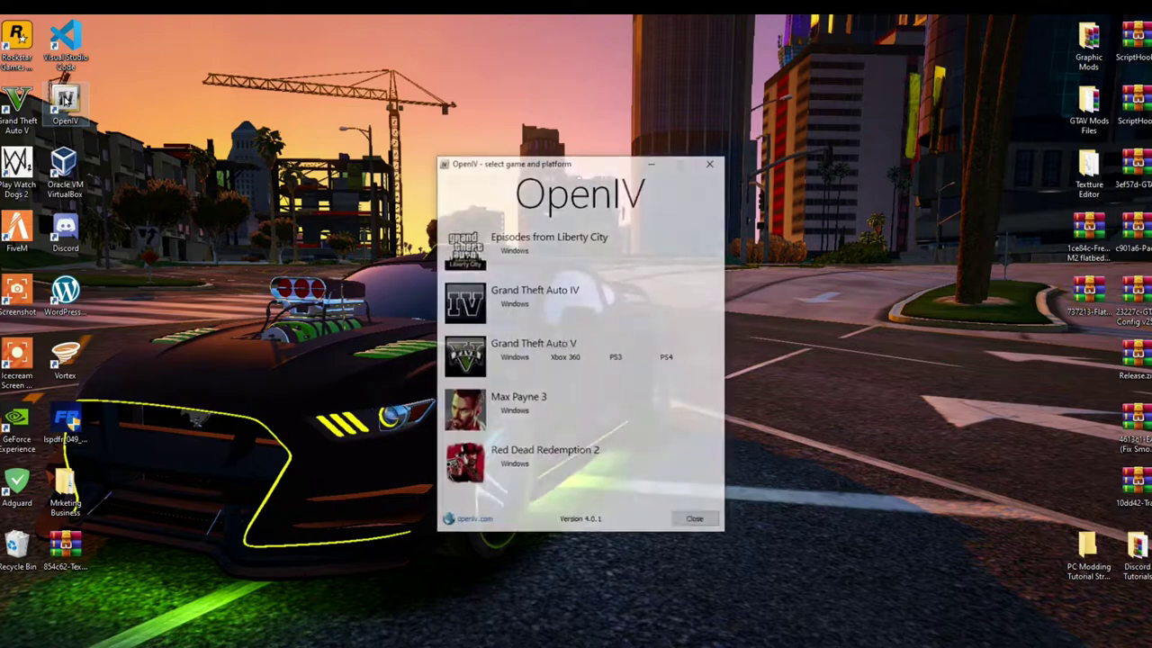
Open Grand Theft Auto V for Windows in OpenIV with Edit mode enabled.
left_click(513, 360)
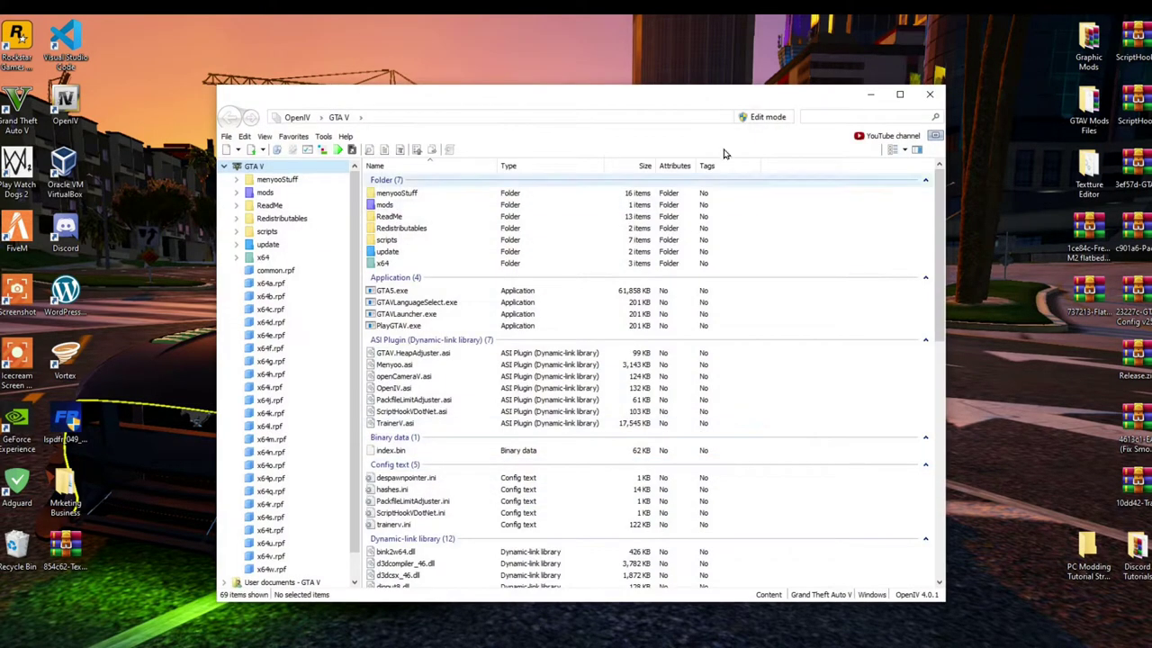
left_click(745, 118)
left_click(635, 387)
Browse to mods\update\update.rpf\common\data to find dlclist.xml.
double_click(384, 206)
left_click(390, 197)
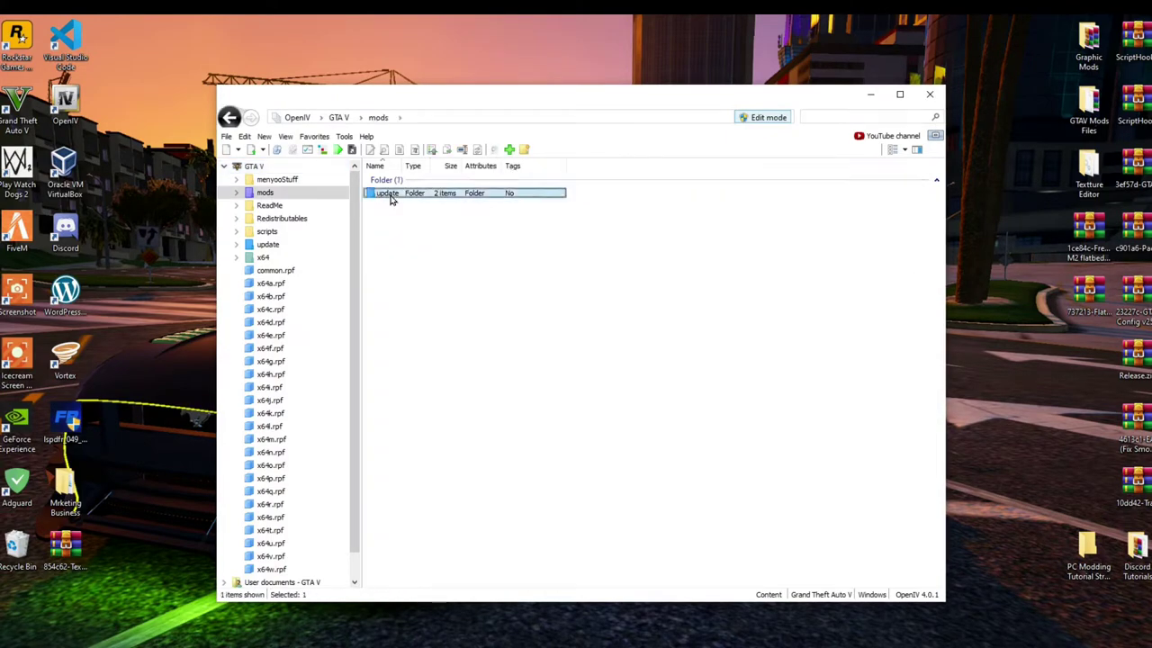
double_click(390, 196)
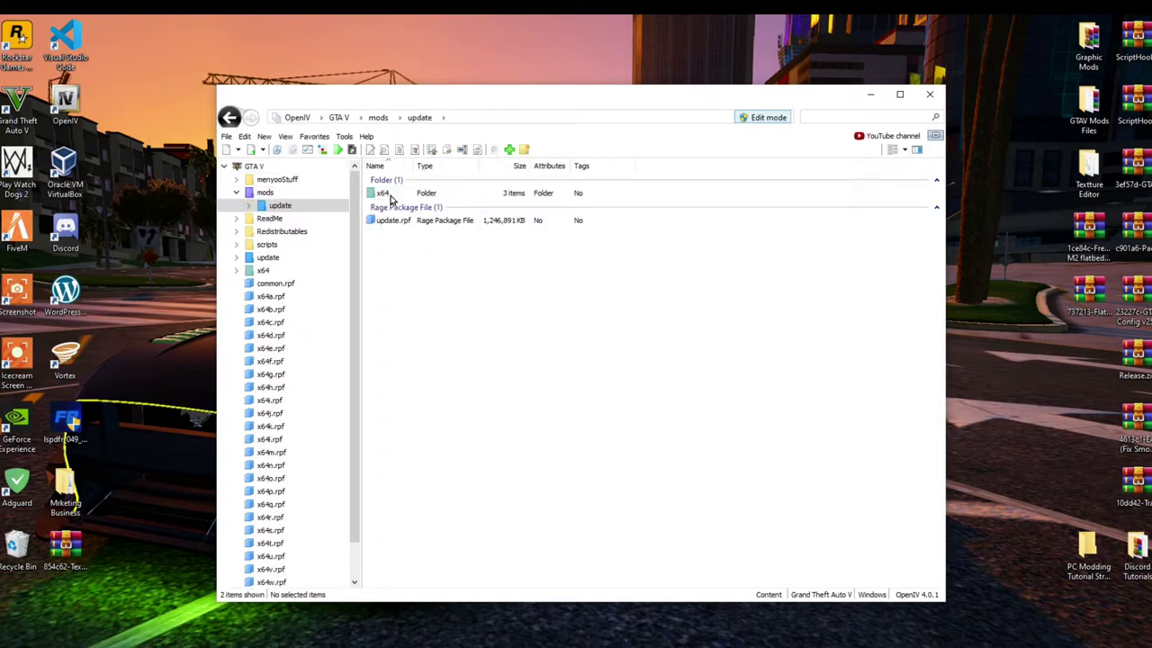
double_click(393, 224)
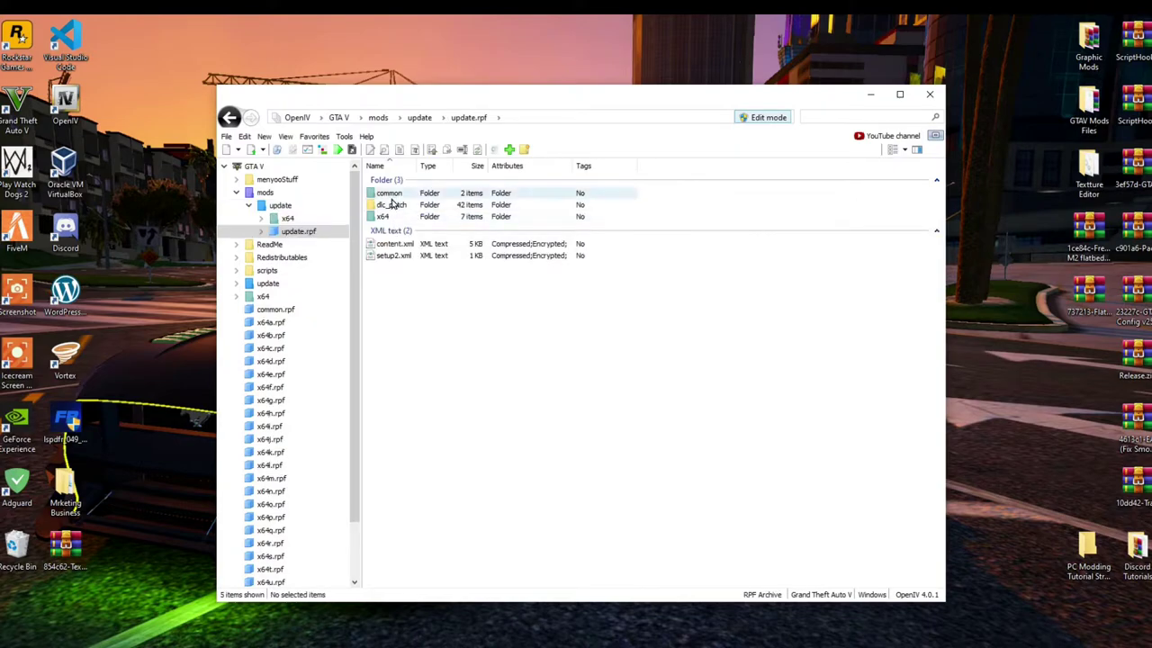
double_click(392, 196)
double_click(390, 193)
scroll(399, 230, "down", 2)
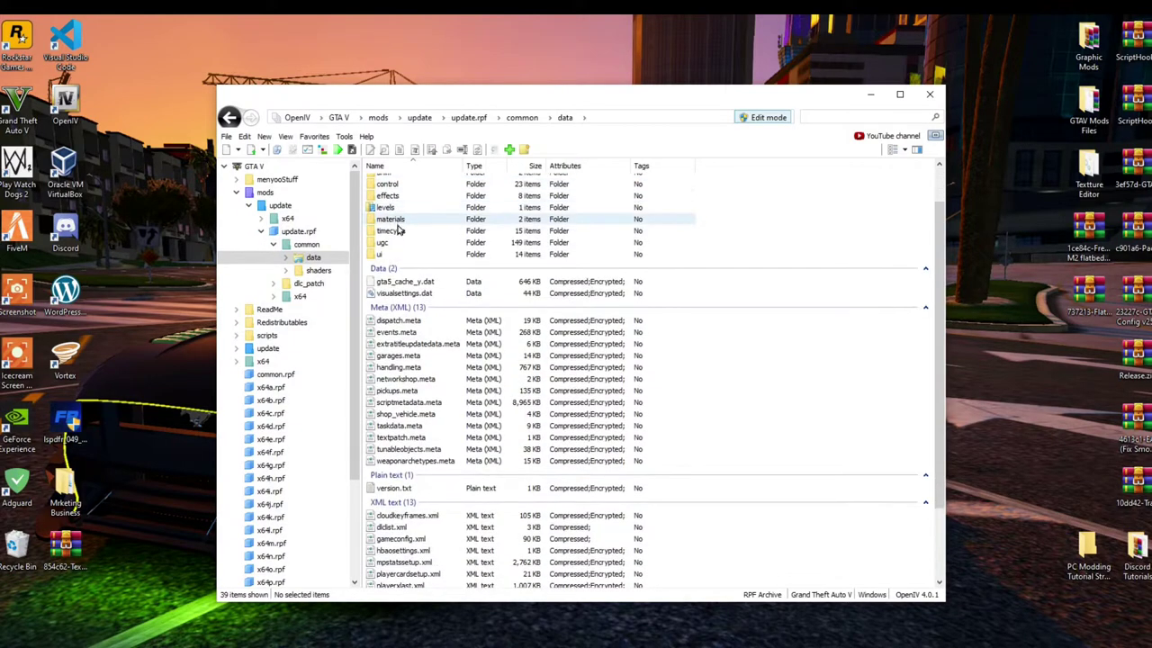
scroll(398, 230, "down", 2)
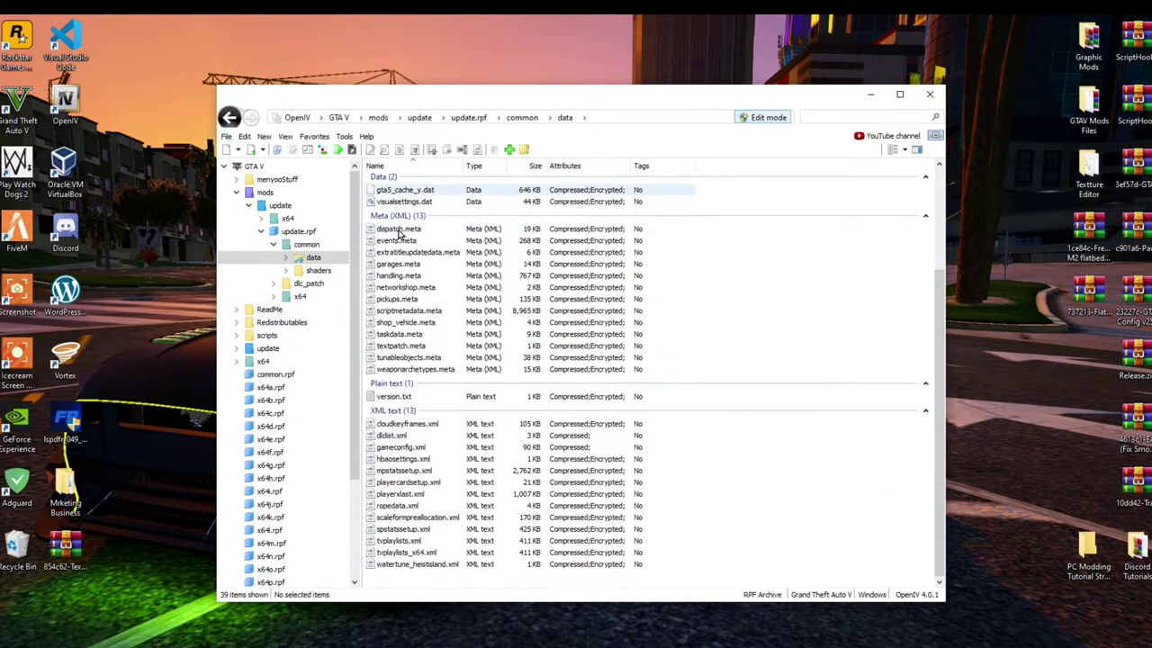
Paste <Item>dlcpacks:\flatbedm2\</Item> after the patchday24ng line in dlclist.xml, save, and verify it.
right_click(386, 439)
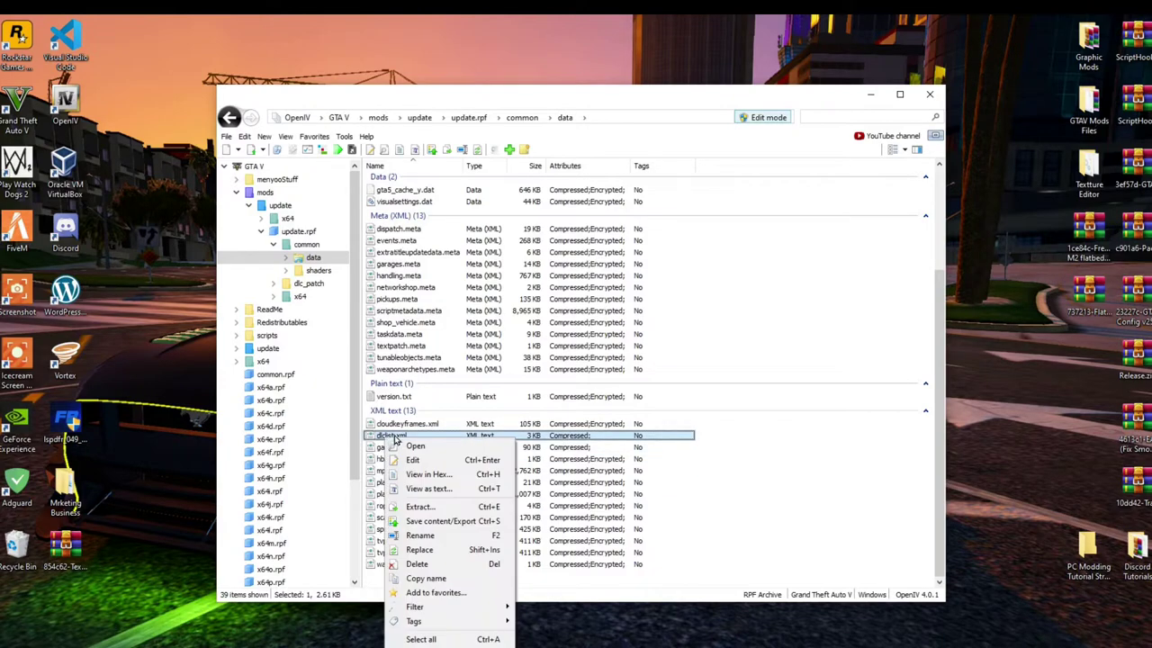
left_click(398, 460)
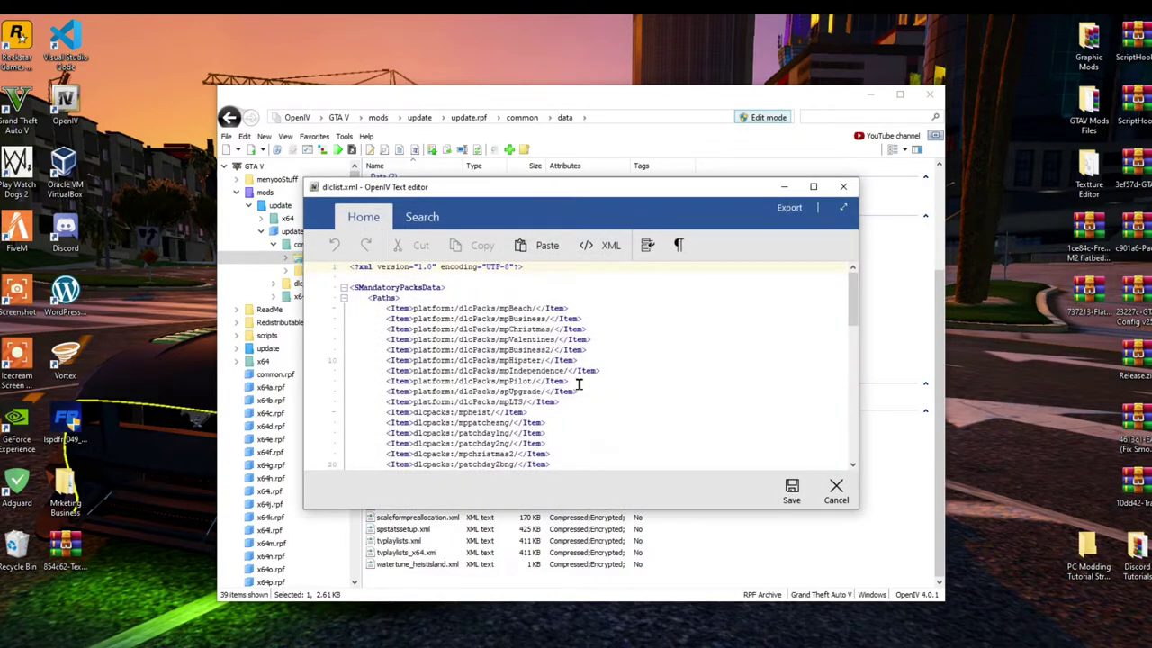
scroll(579, 385, "down", 15)
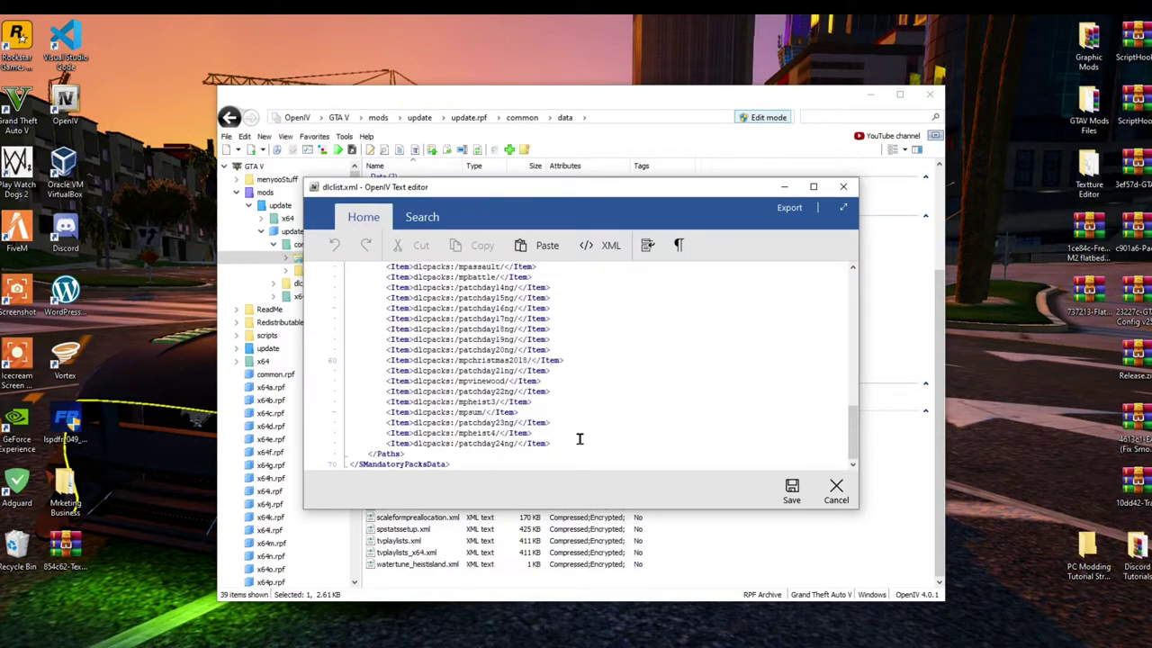
left_click(580, 441)
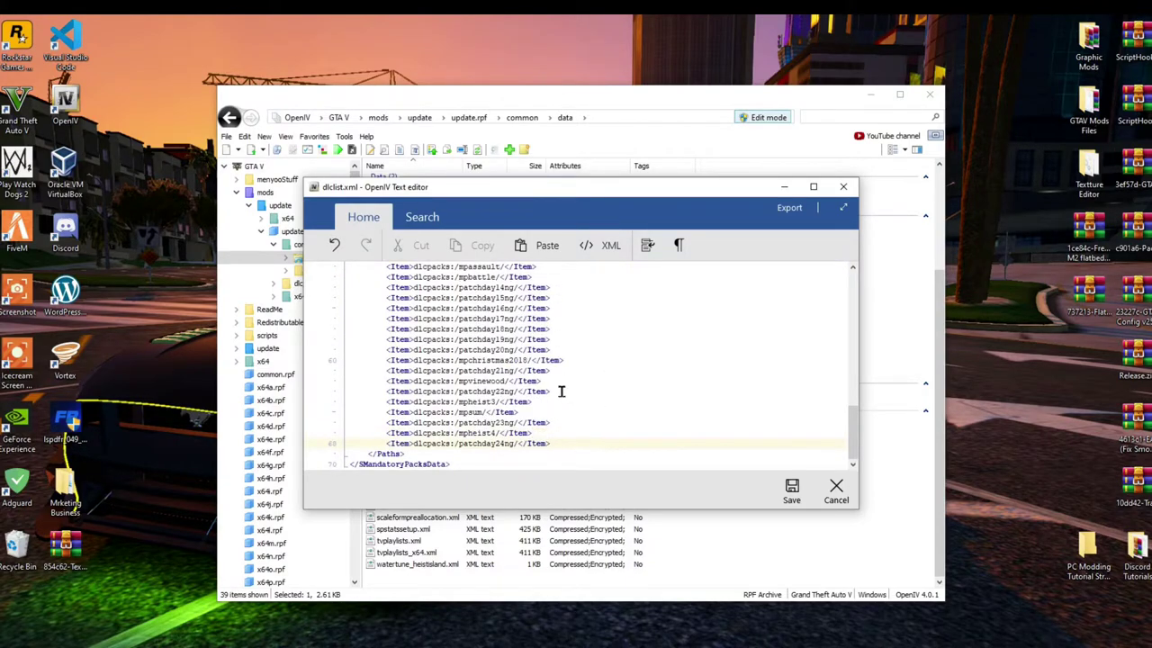
key("Return")
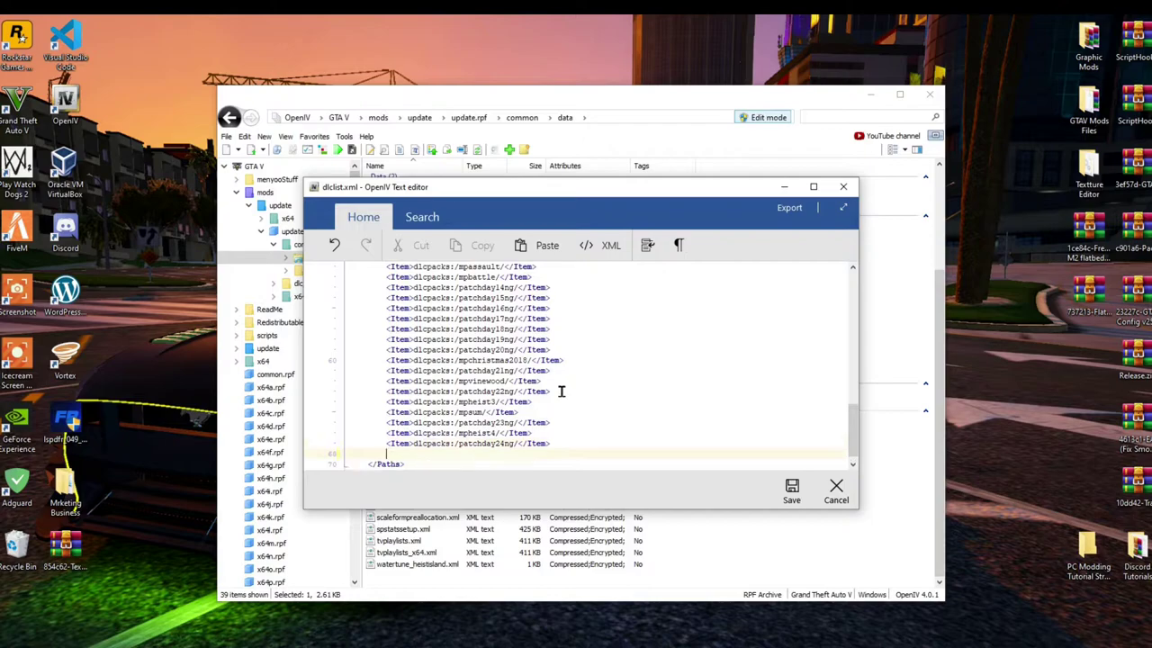
type("<Item>dlcpacks:\\flatbedm2\\</Item>")
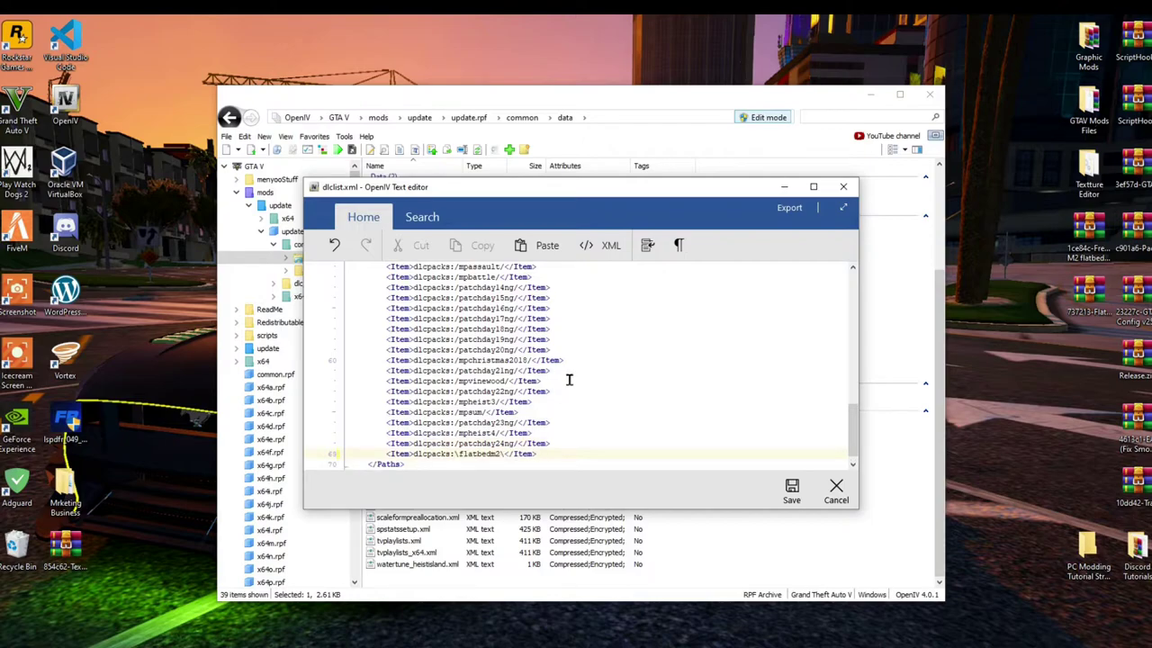
left_click(791, 491)
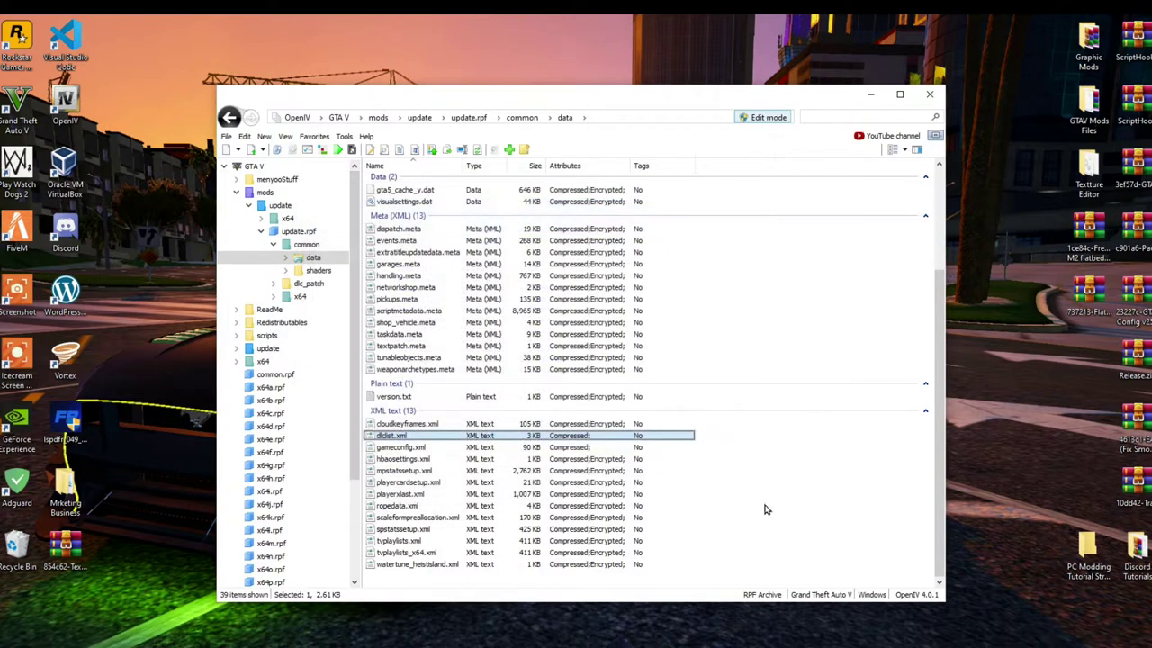
double_click(387, 438)
scroll(500, 422, "down", 15)
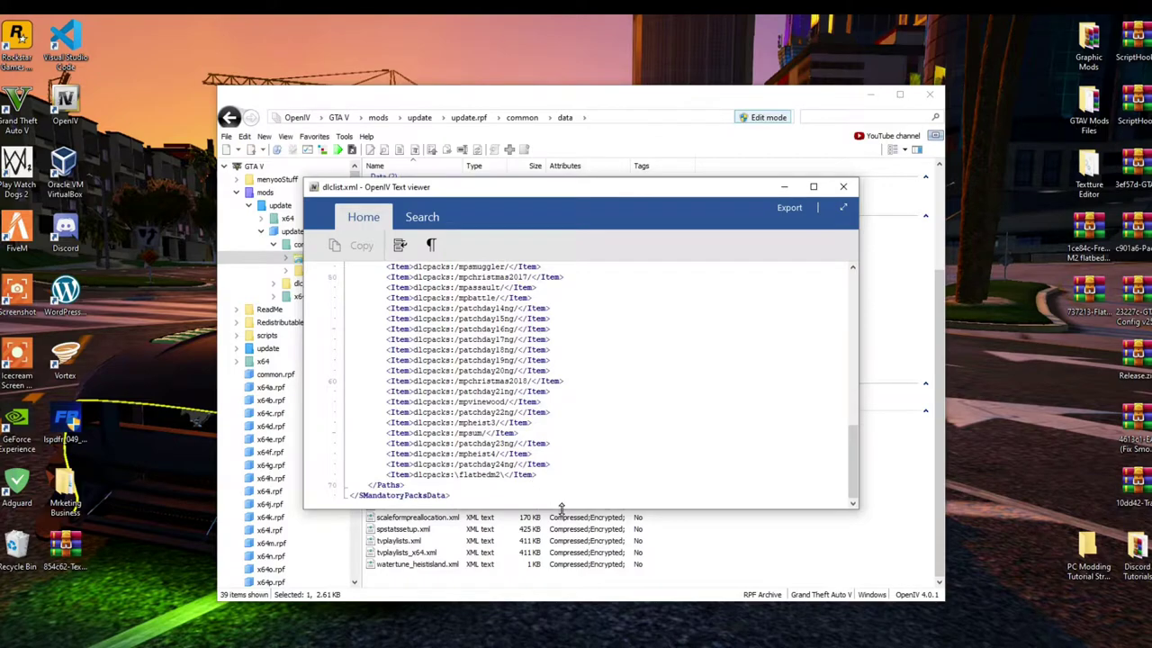
left_click(844, 188)
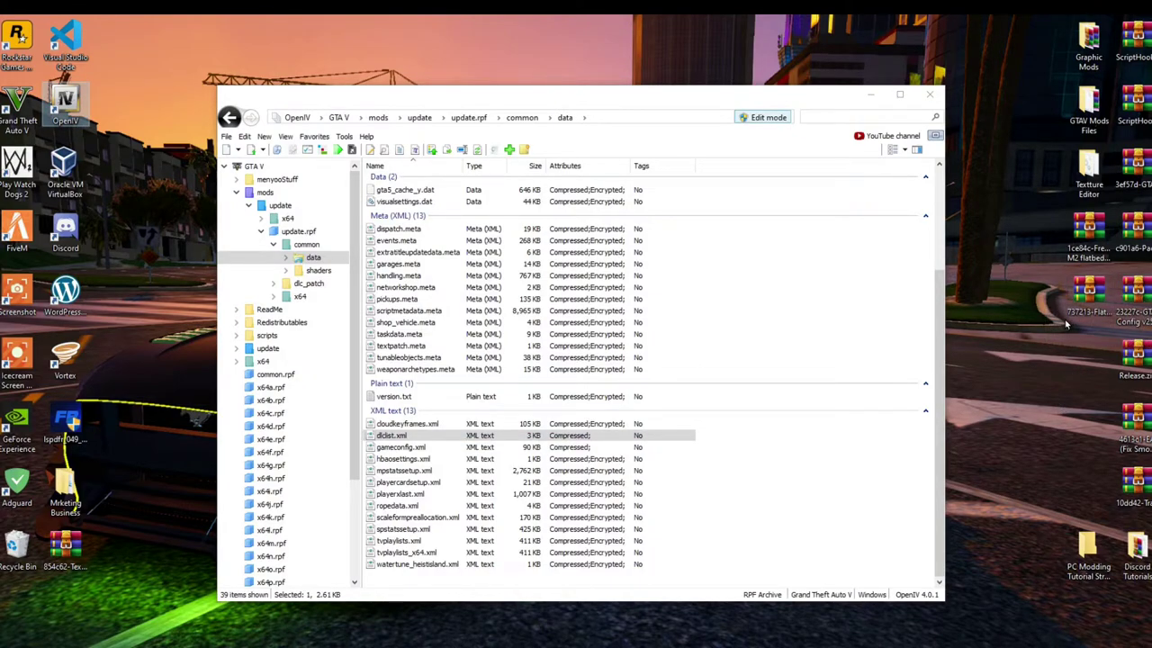
Copy gameconfig.xml from Gta Config v25.5's 5x traffic 5x peds folder into OpenIV's common\data.
double_click(1132, 299)
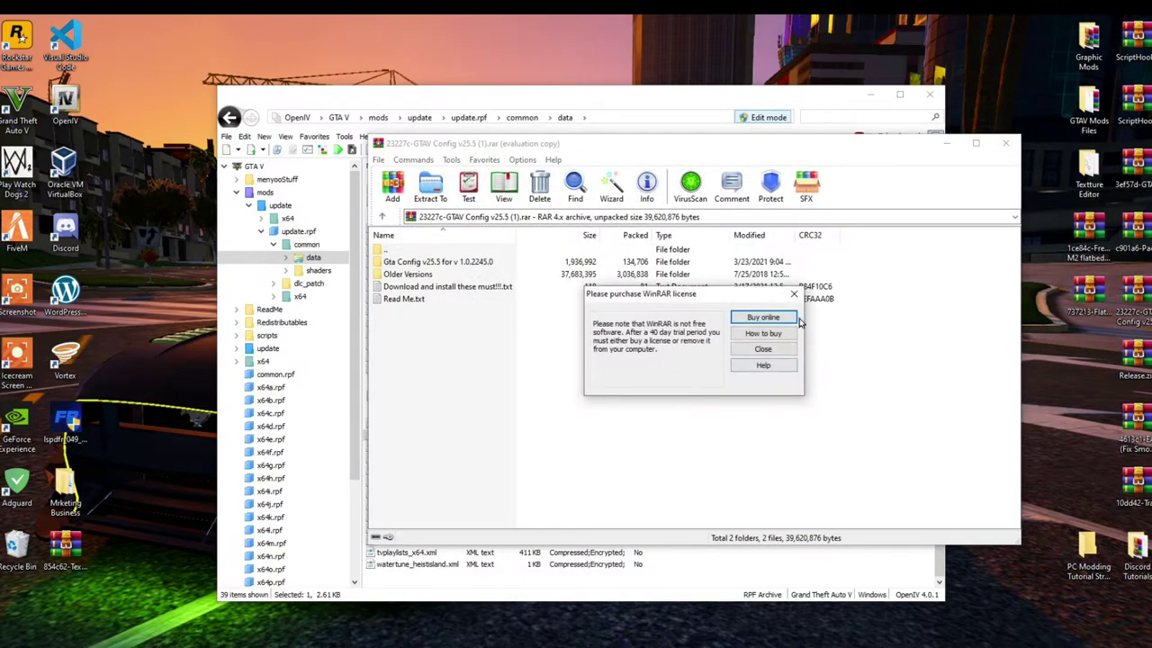
left_click(799, 286)
left_click_drag(437, 149, 922, 172)
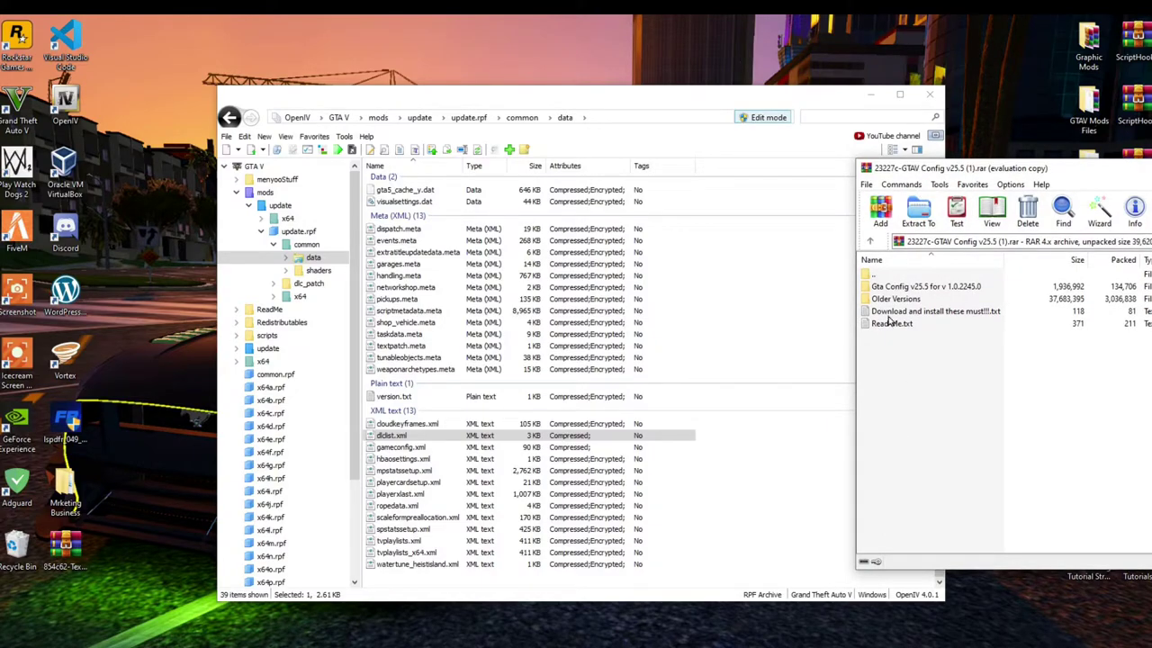
double_click(888, 286)
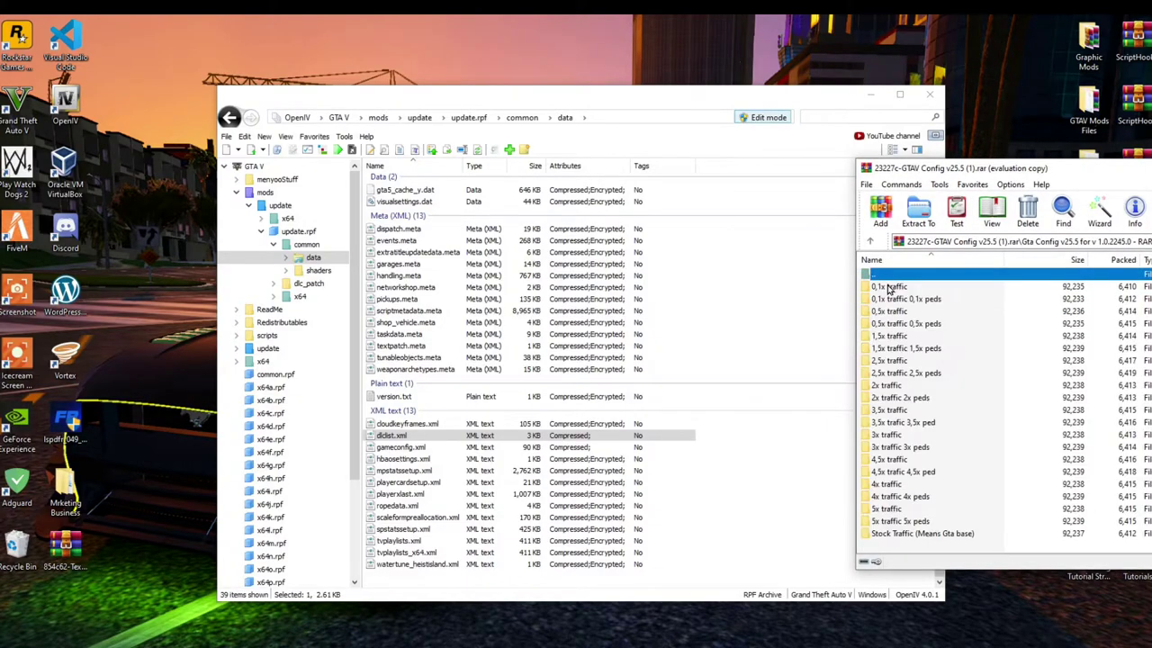
double_click(891, 522)
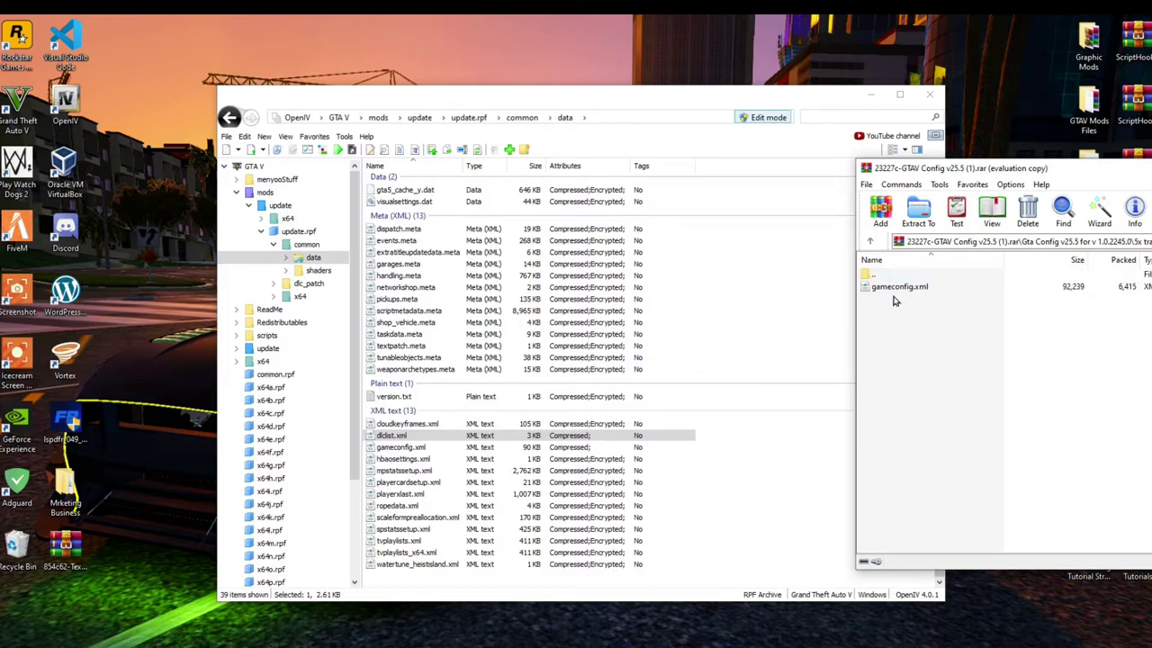
left_click_drag(909, 292, 756, 491)
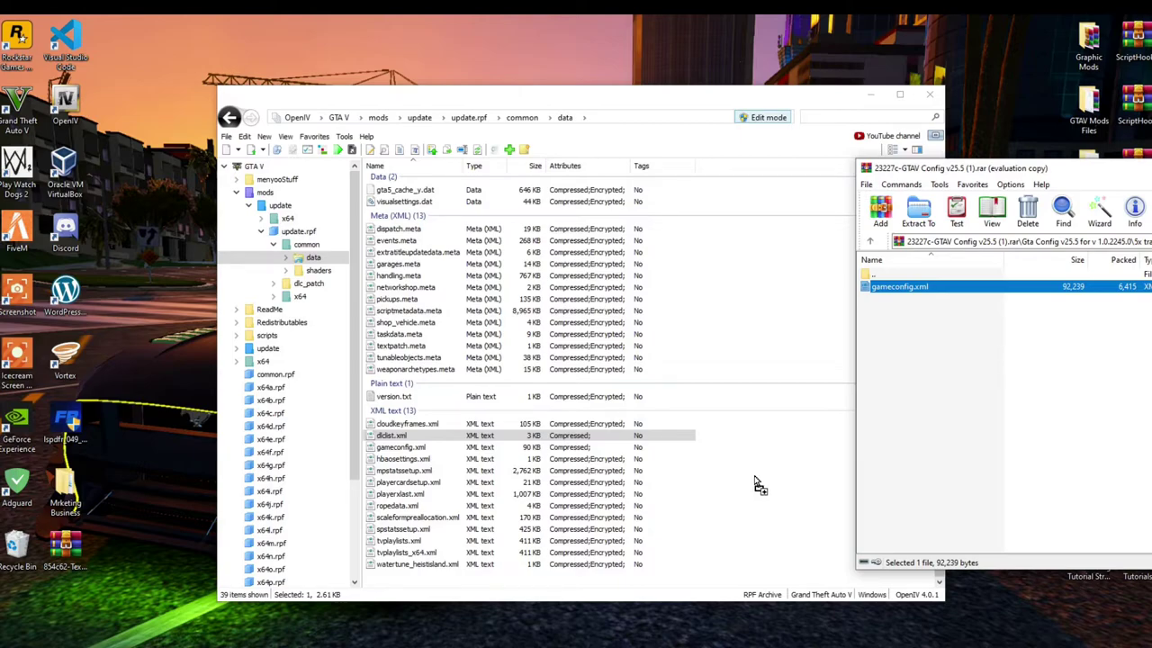
left_click_drag(755, 478, 752, 470)
left_click_drag(1008, 169, 807, 204)
left_click(1008, 184)
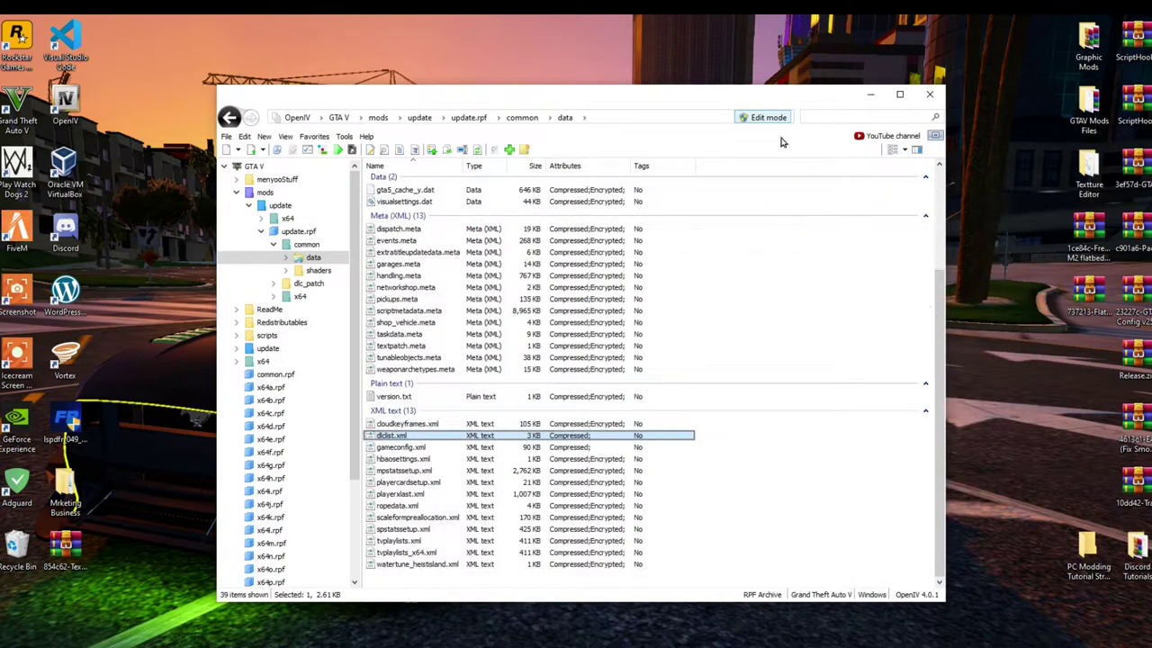
Return OpenIV to the GTA V root, close it, and refresh the desktop.
left_click(338, 117)
left_click(929, 95)
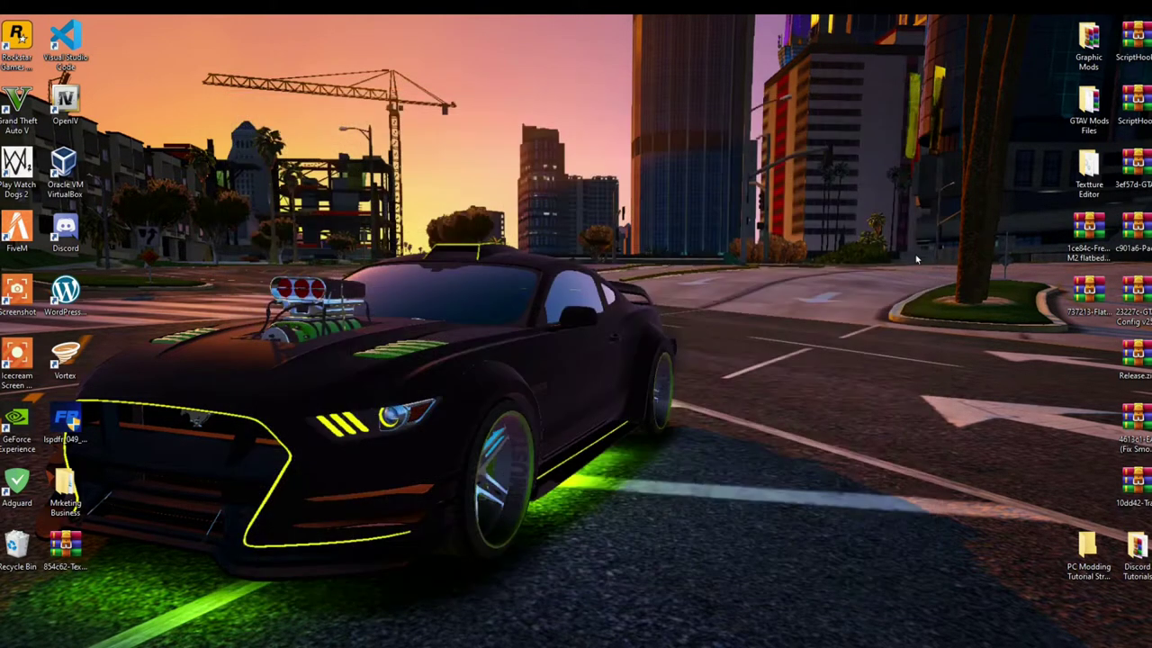
right_click(546, 147)
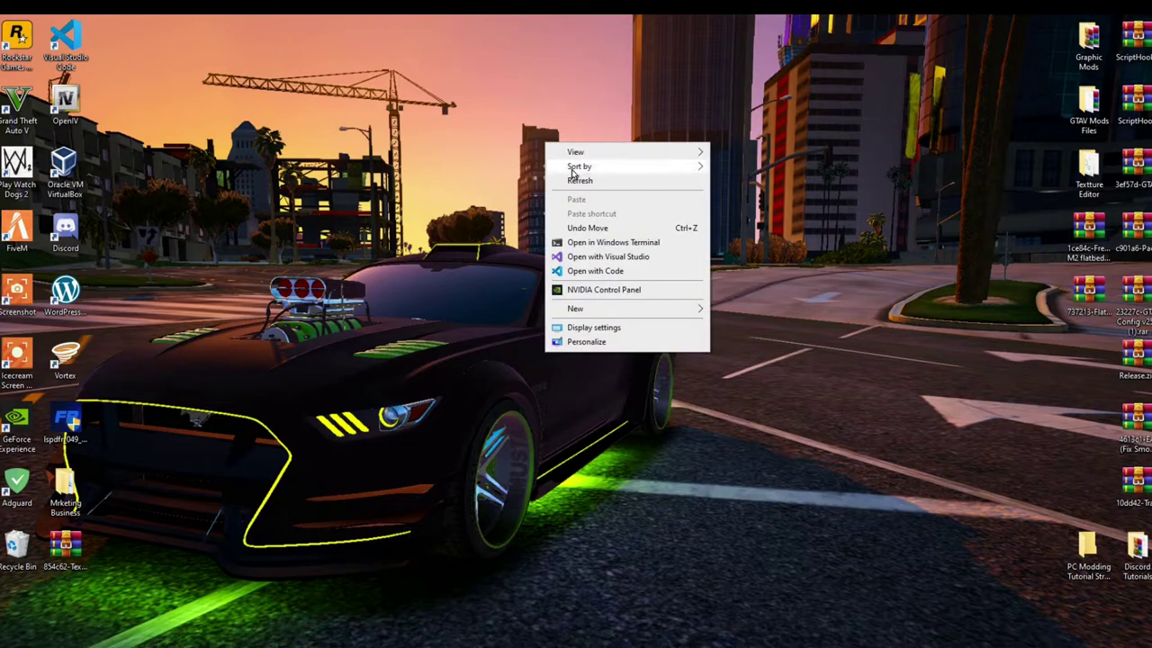
left_click(571, 182)
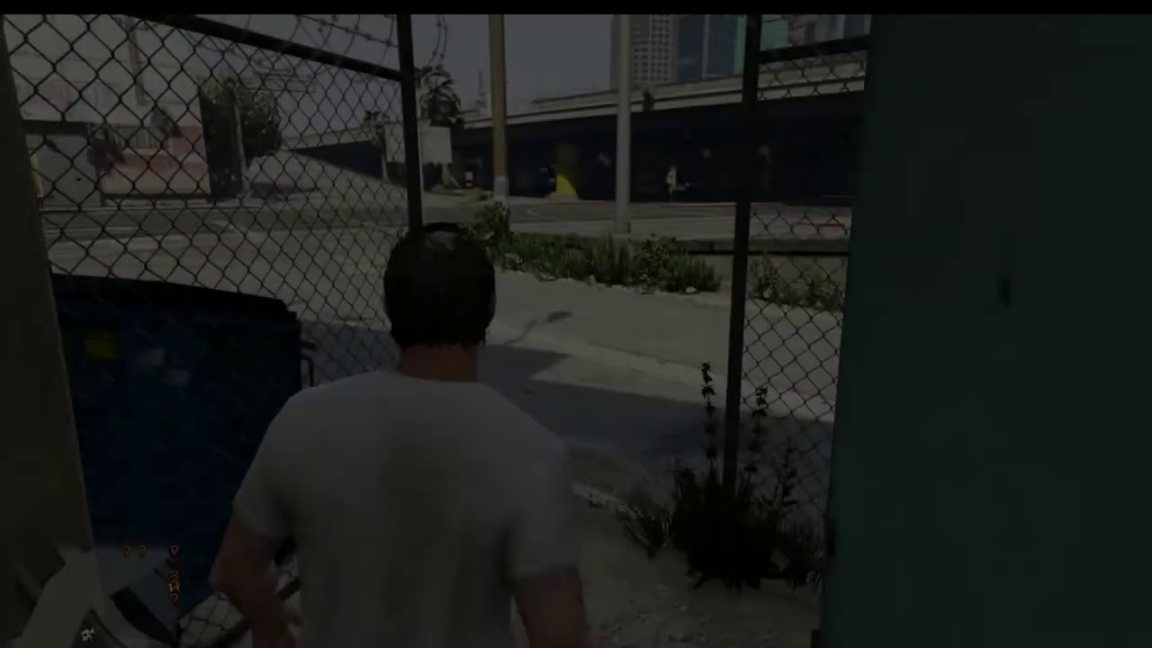
Run the character through the fence gate and across the street onto the sidewalk, then bring up the trainer Main Menu with F3.
key("w")
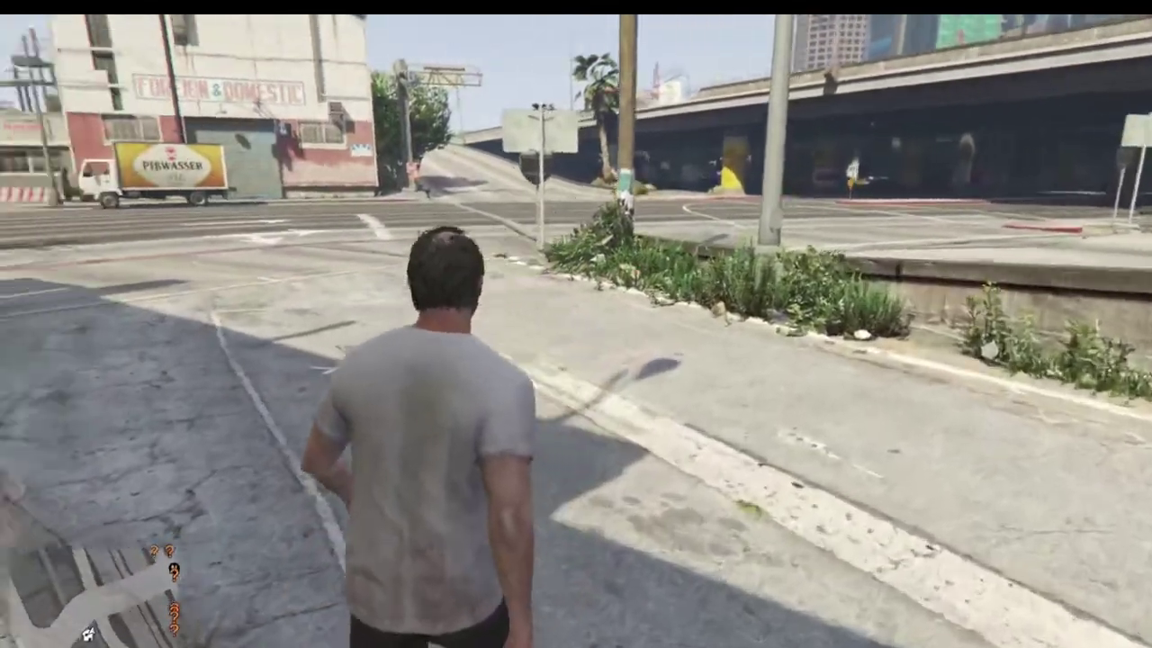
key("w")
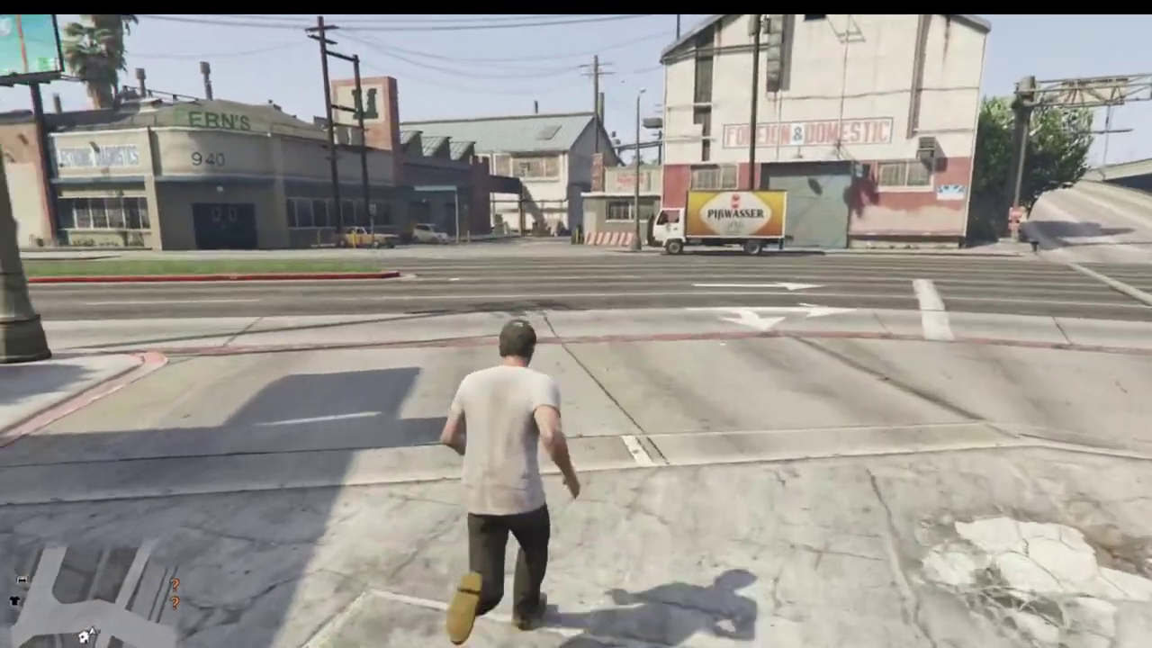
key("w")
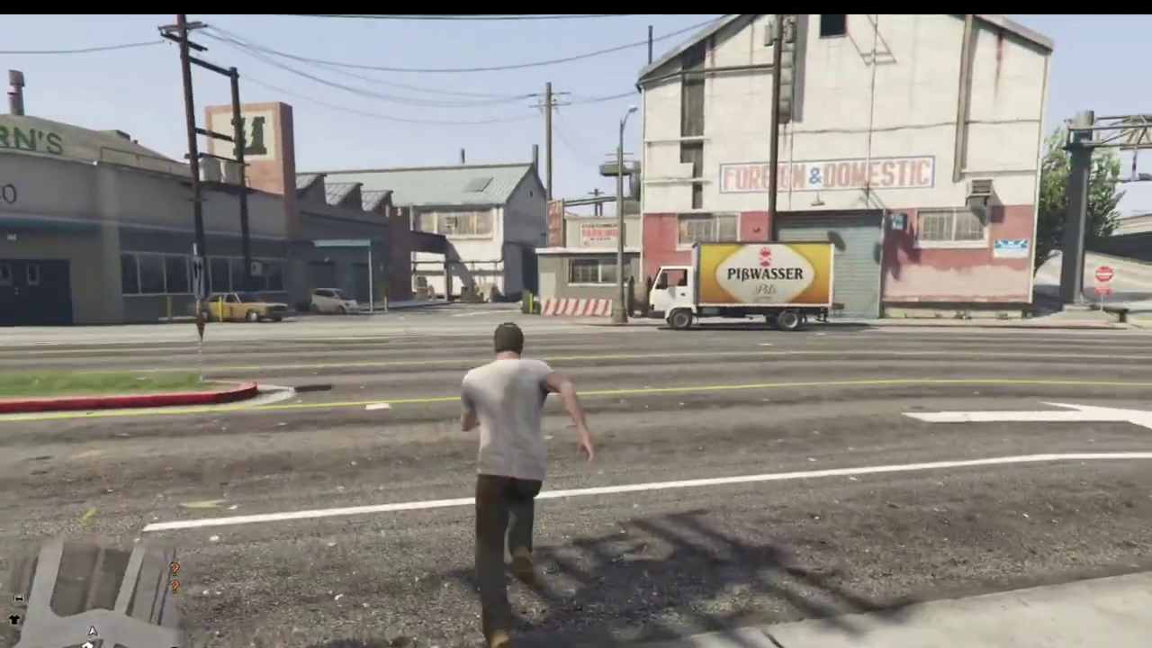
key("w")
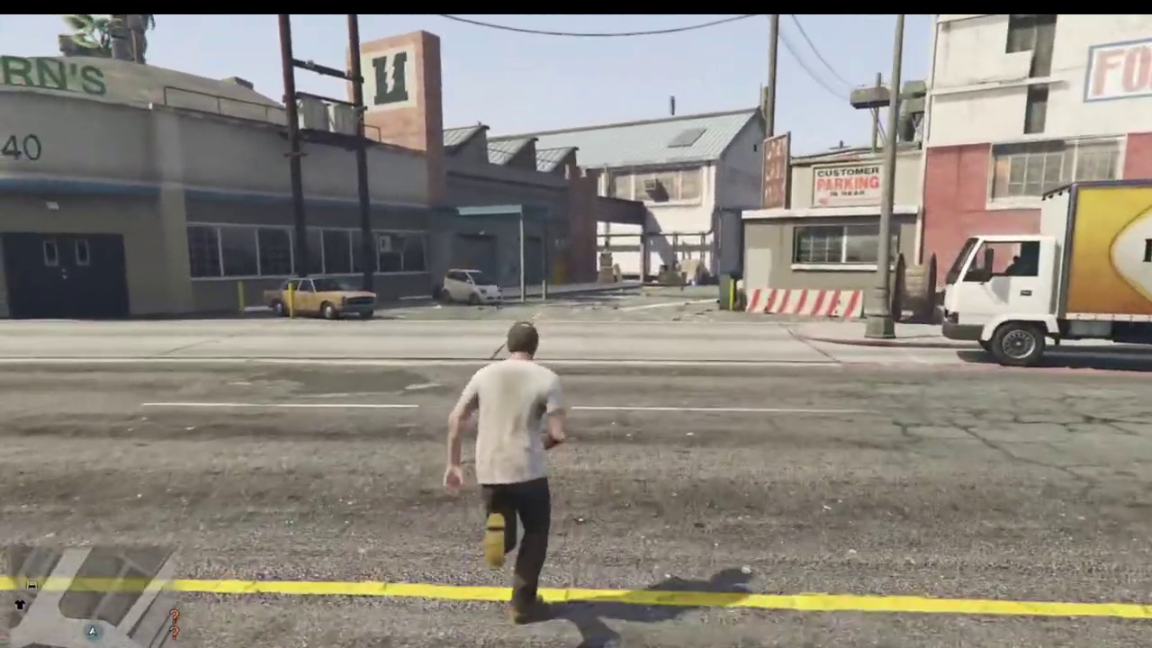
key("w")
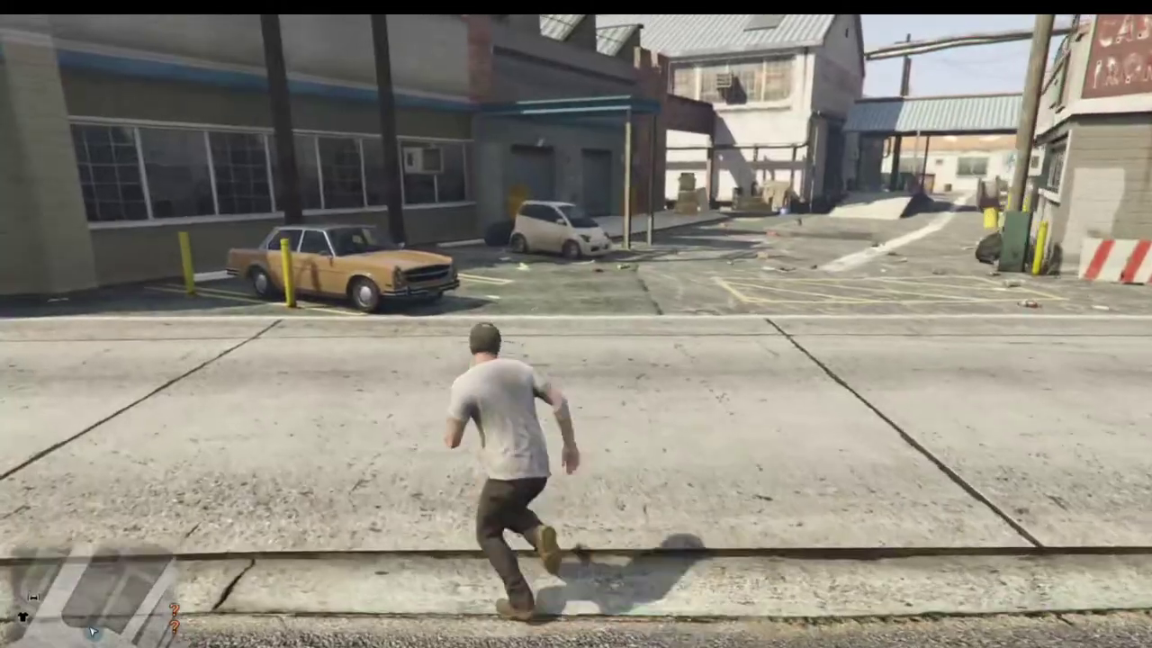
key("w")
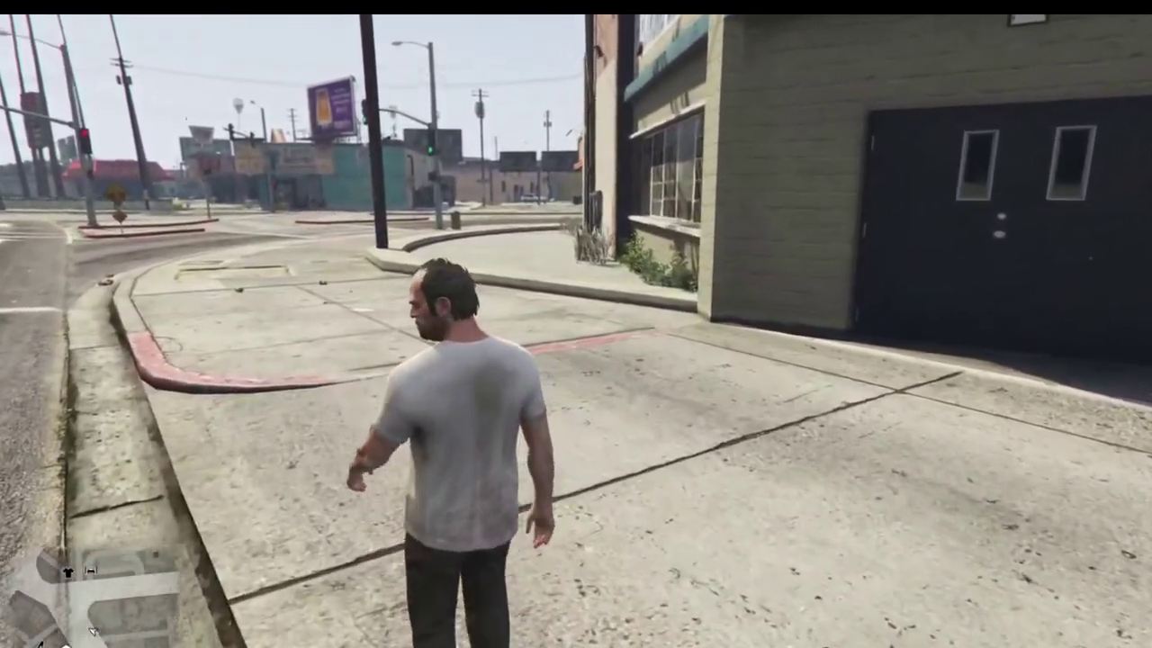
key("F3")
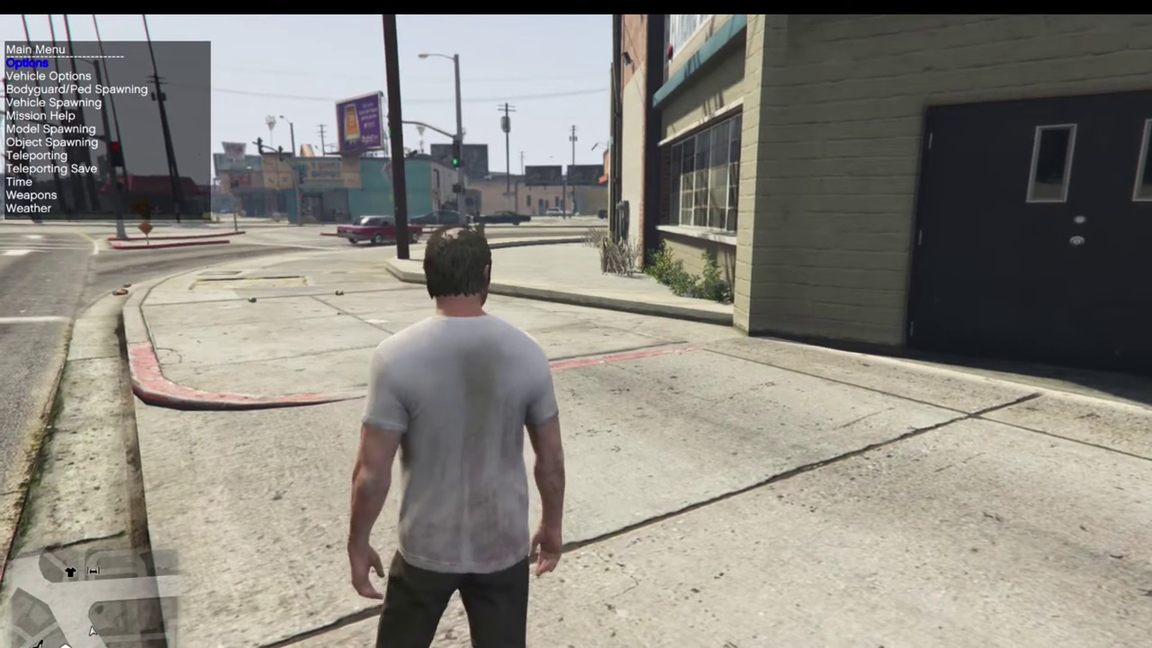
Spawn the 'MTL Flatbed, Utility' from Vehicle Spawning > Added Vehicles Menu, then close the trainer.
key("w")
key("w")
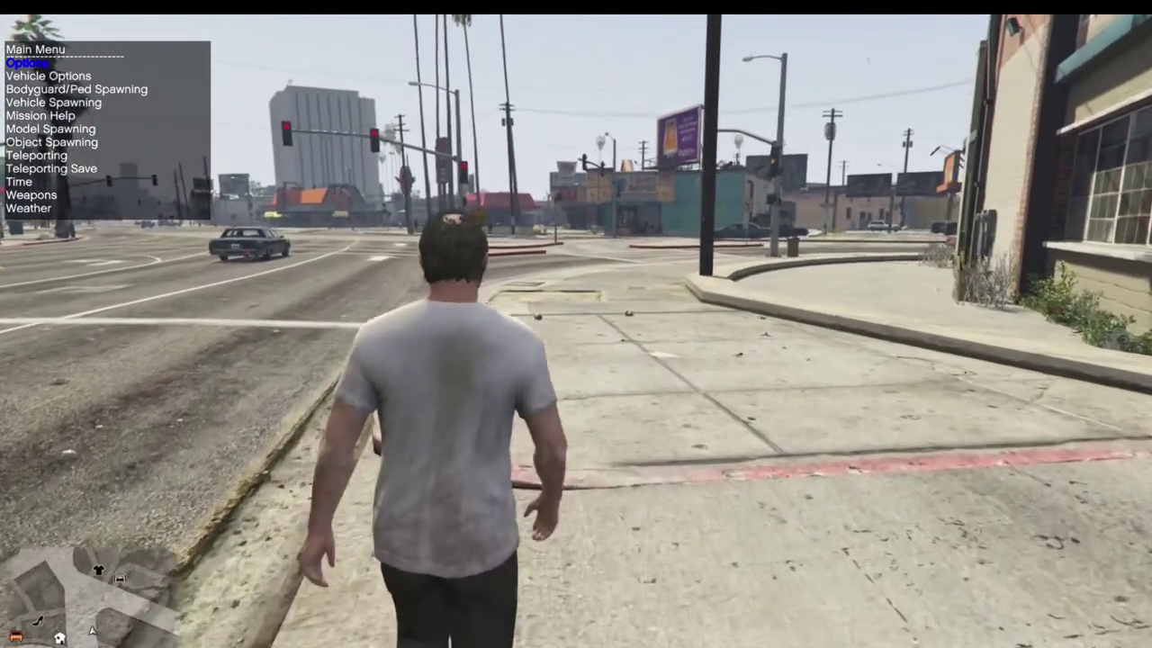
key("Down")
key("Down")
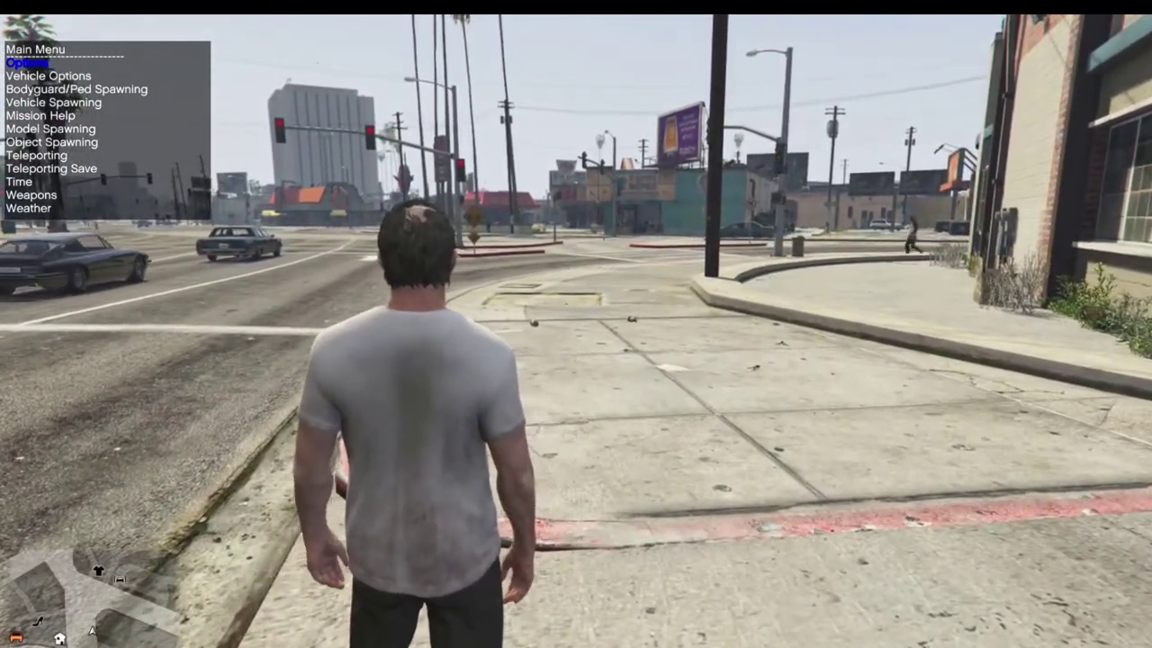
key("Down")
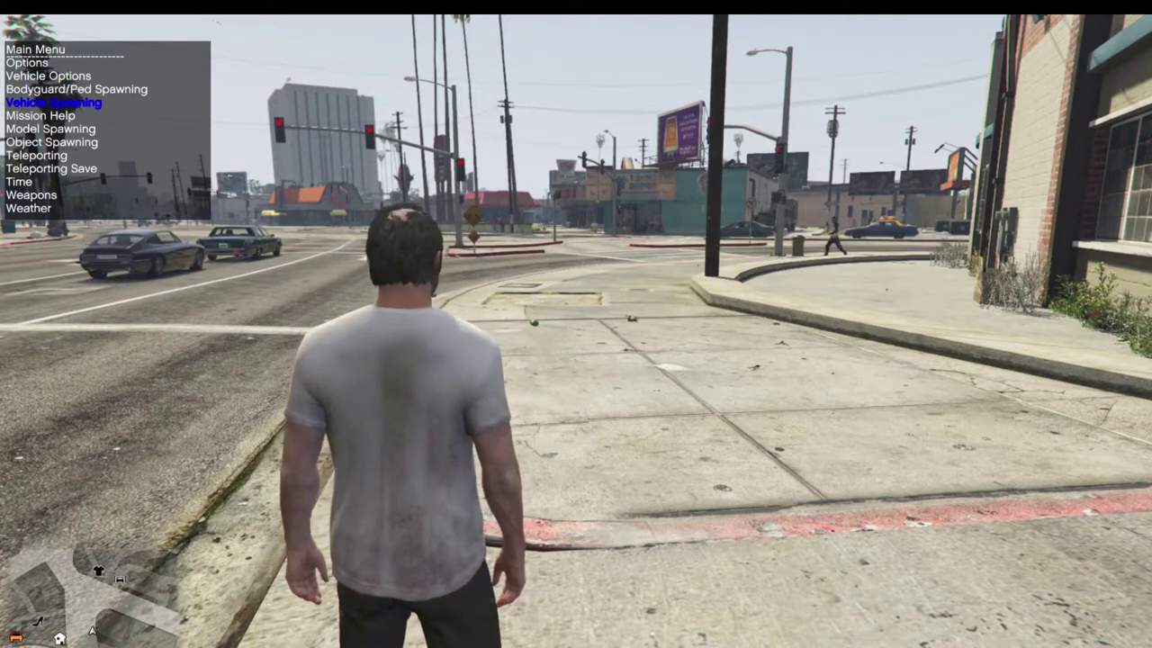
key("Return")
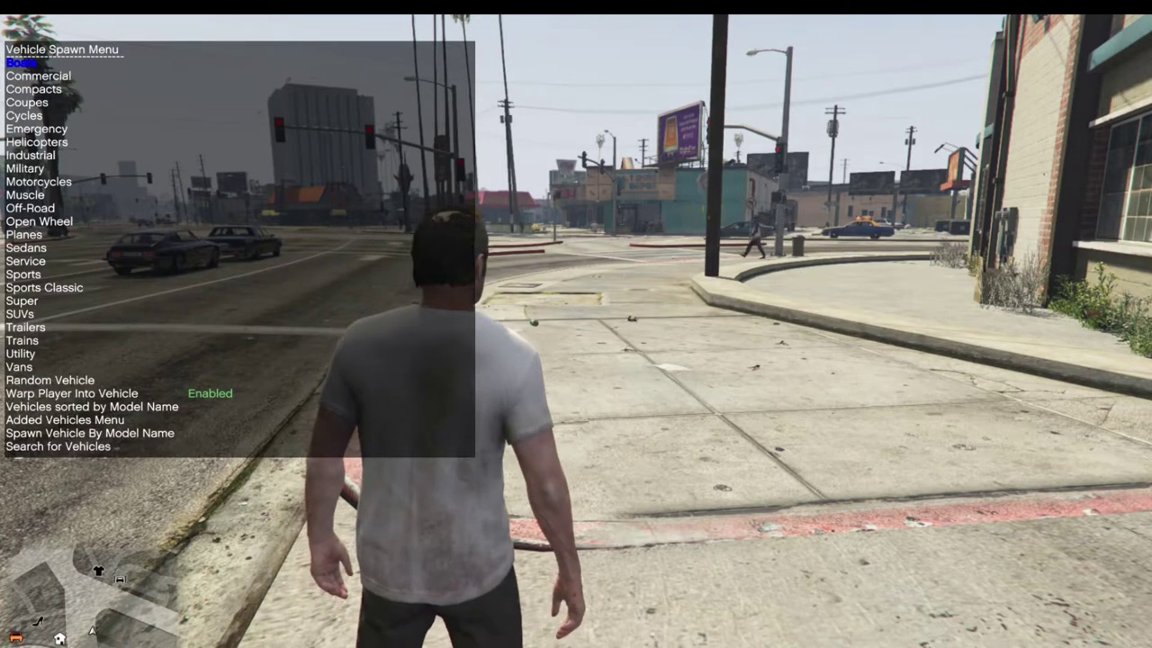
key("Up")
key("Up")
key("Up")
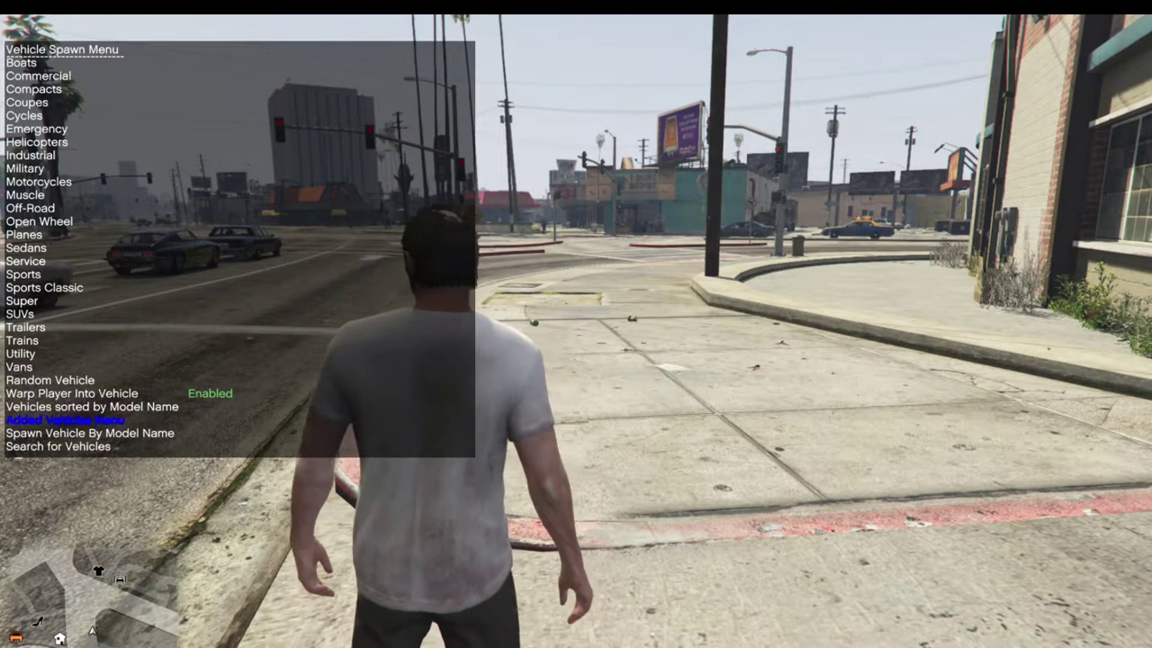
key("Return")
key("Down")
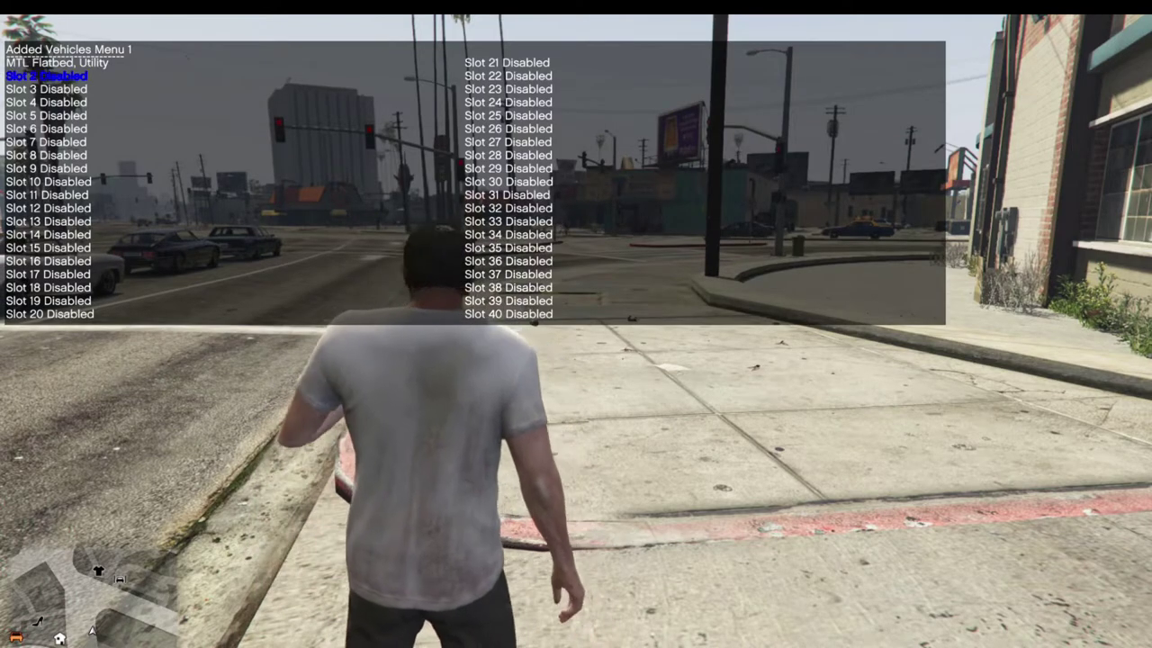
key("Up")
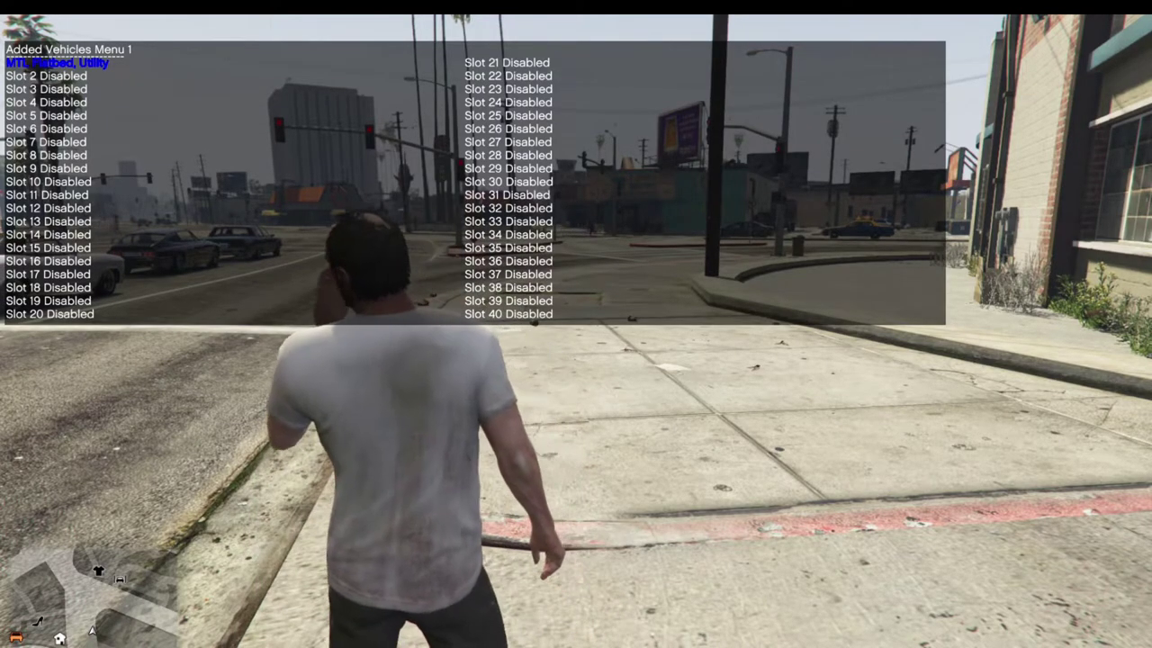
key("Return")
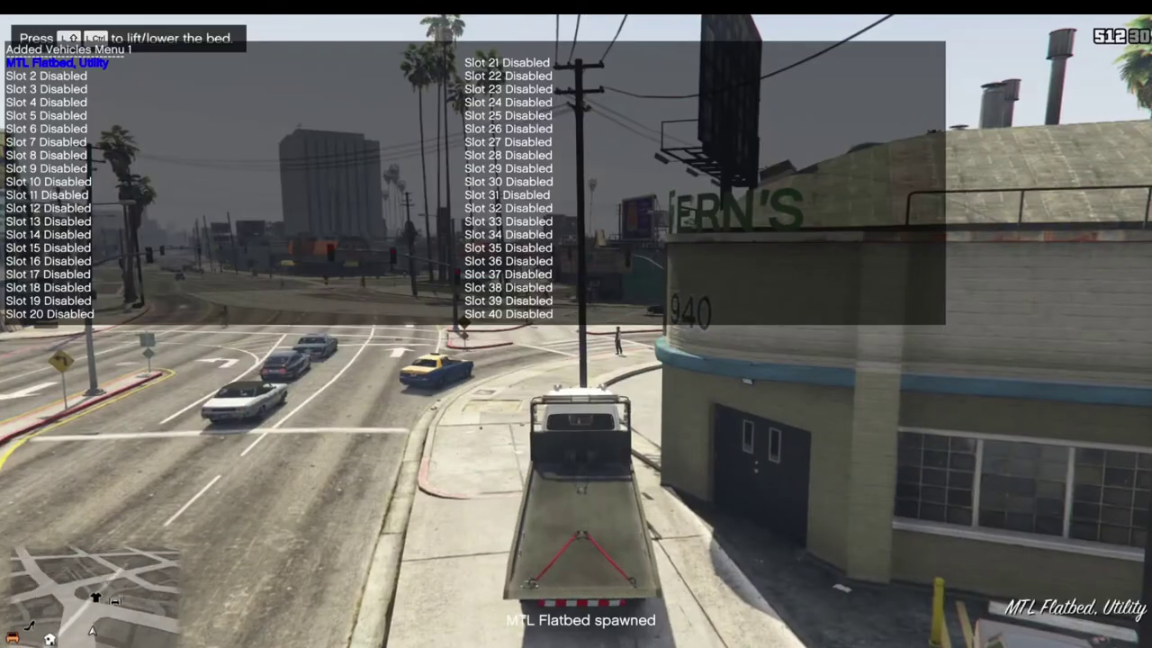
key("BackSpace")
key("BackSpace")
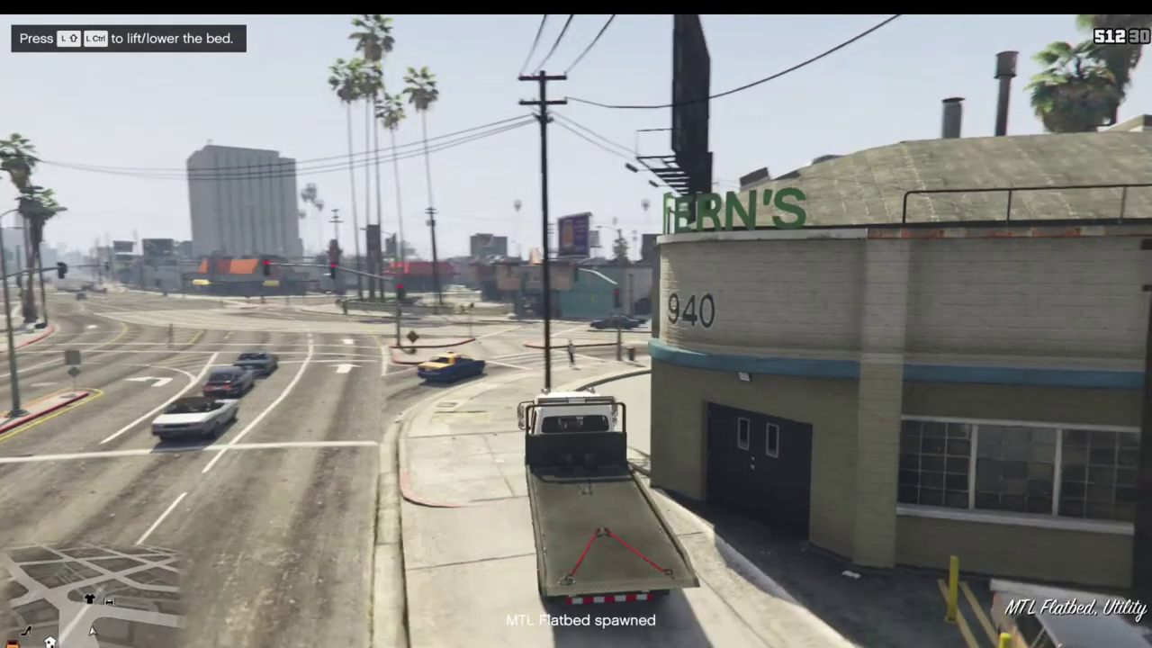